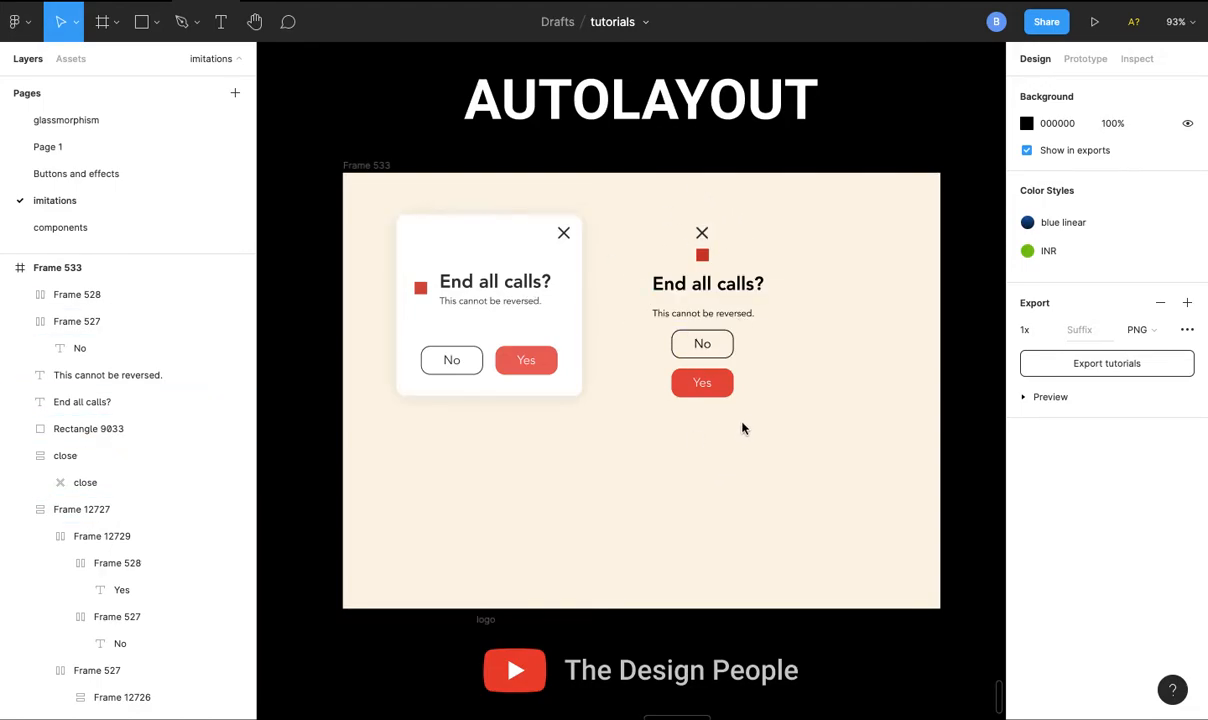
- Group all the loose dialog elements beside the finished card and try a centre-aligned vertical auto layout on them
{"action": "left_click", "coordinate": [711, 343]}
{"action": "left_click_drag", "start_coordinate": [625, 218], "coordinate": [790, 412]}
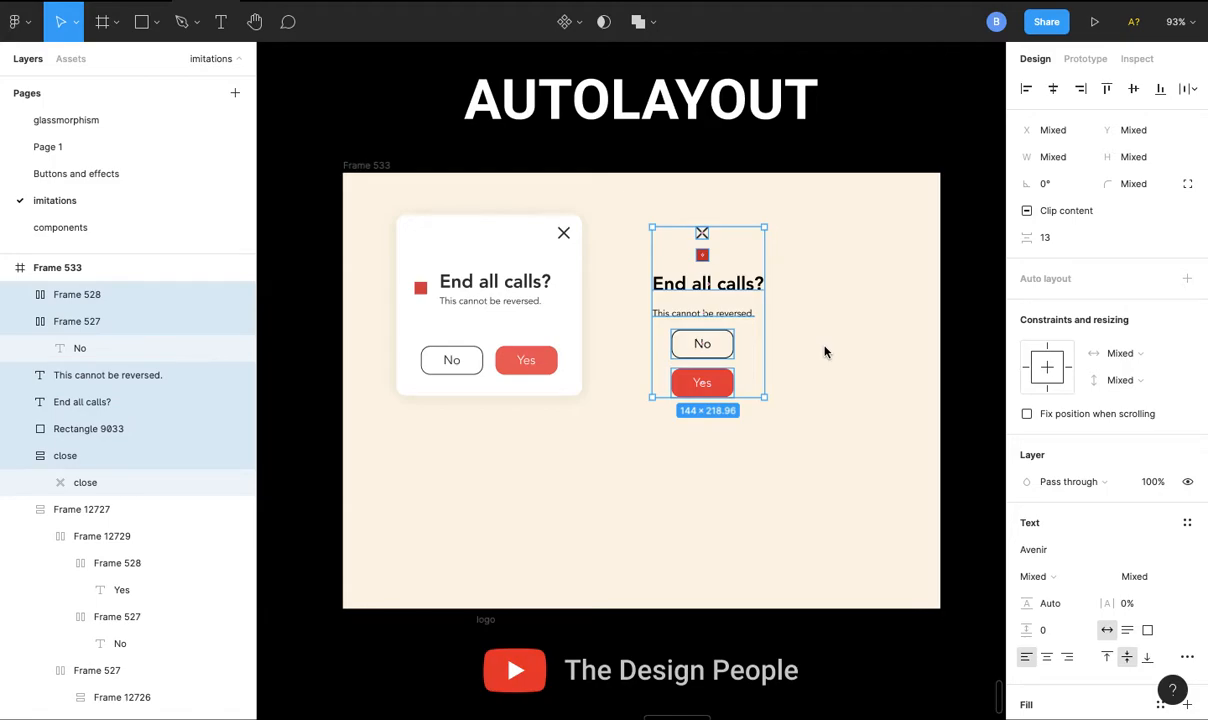
{"action": "key", "text": "ctrl+g"}
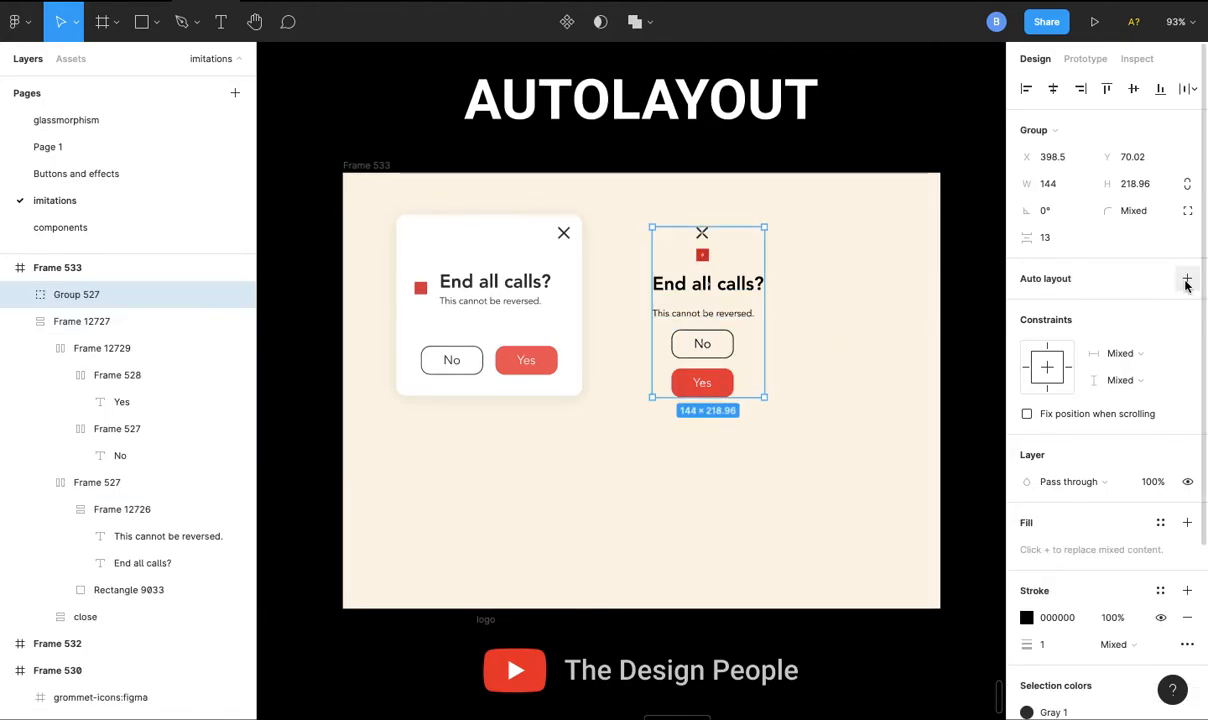
{"action": "left_click", "coordinate": [1187, 282]}
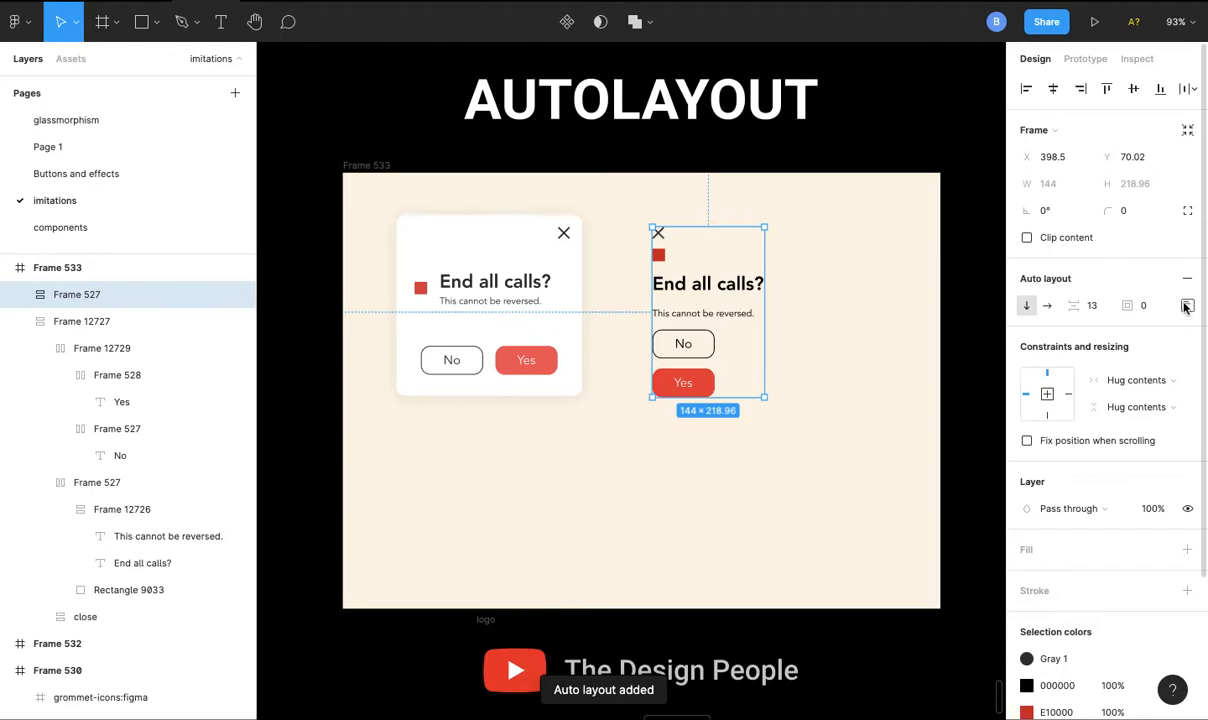
{"action": "left_click", "coordinate": [1187, 305]}
{"action": "left_click", "coordinate": [1133, 376]}
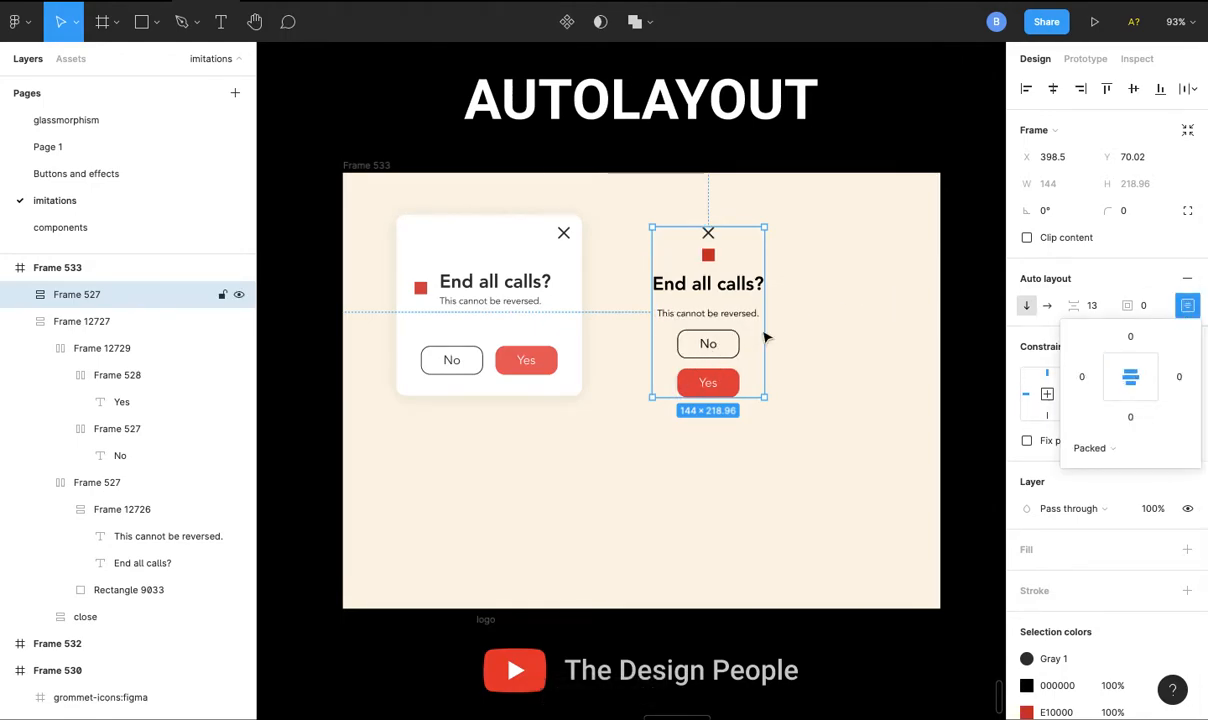
- Undo the auto layout on the grouped dialog elements and ungroup them
{"action": "key", "text": "ctrl+z"}
{"action": "key", "text": "ctrl+z"}
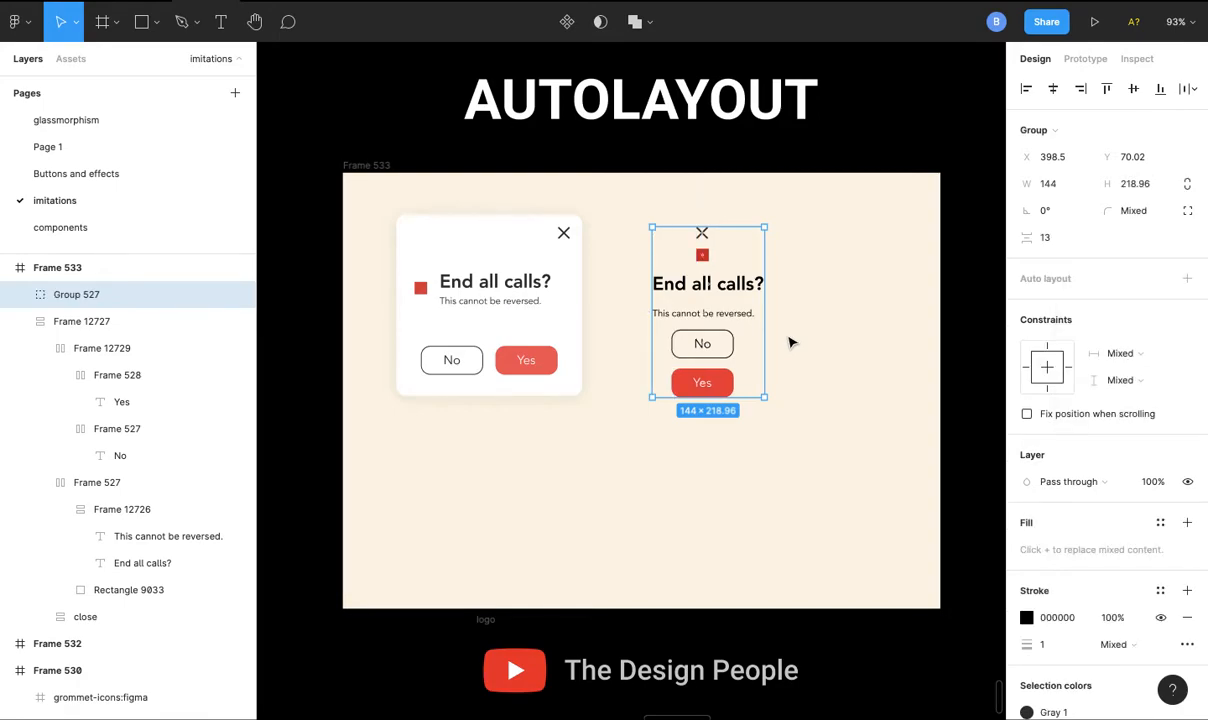
{"action": "key", "text": "ctrl+shift+g"}
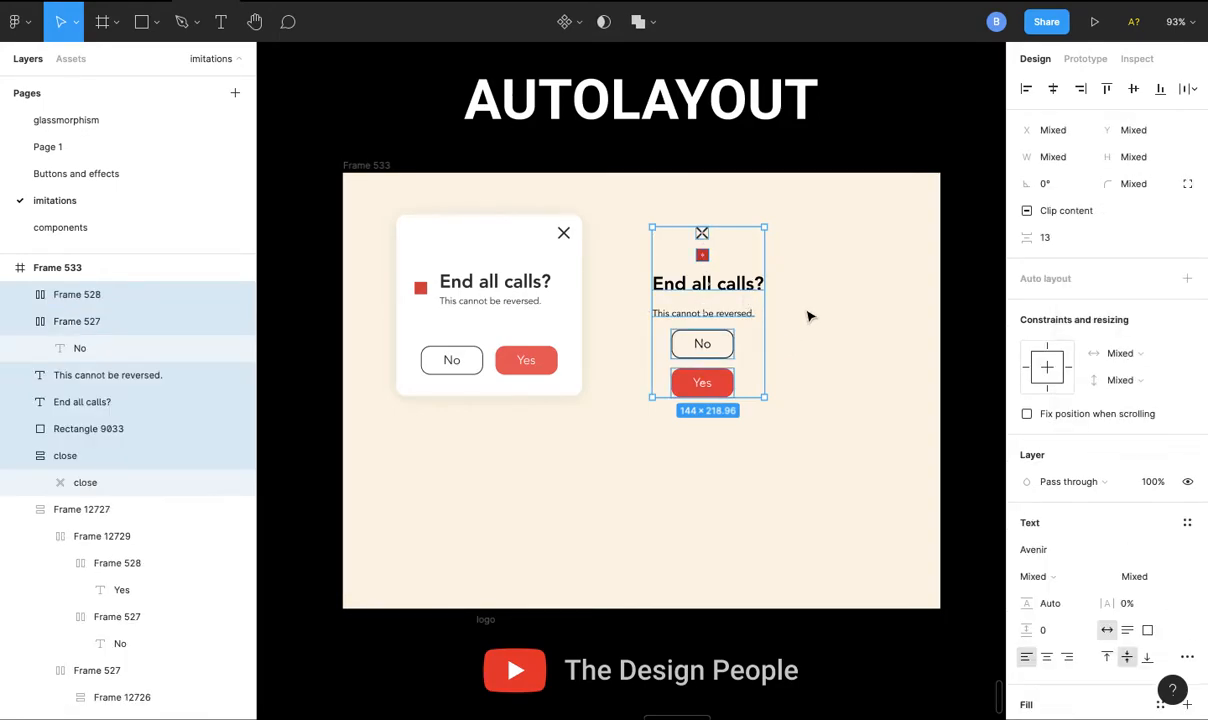
{"action": "left_click", "coordinate": [790, 318]}
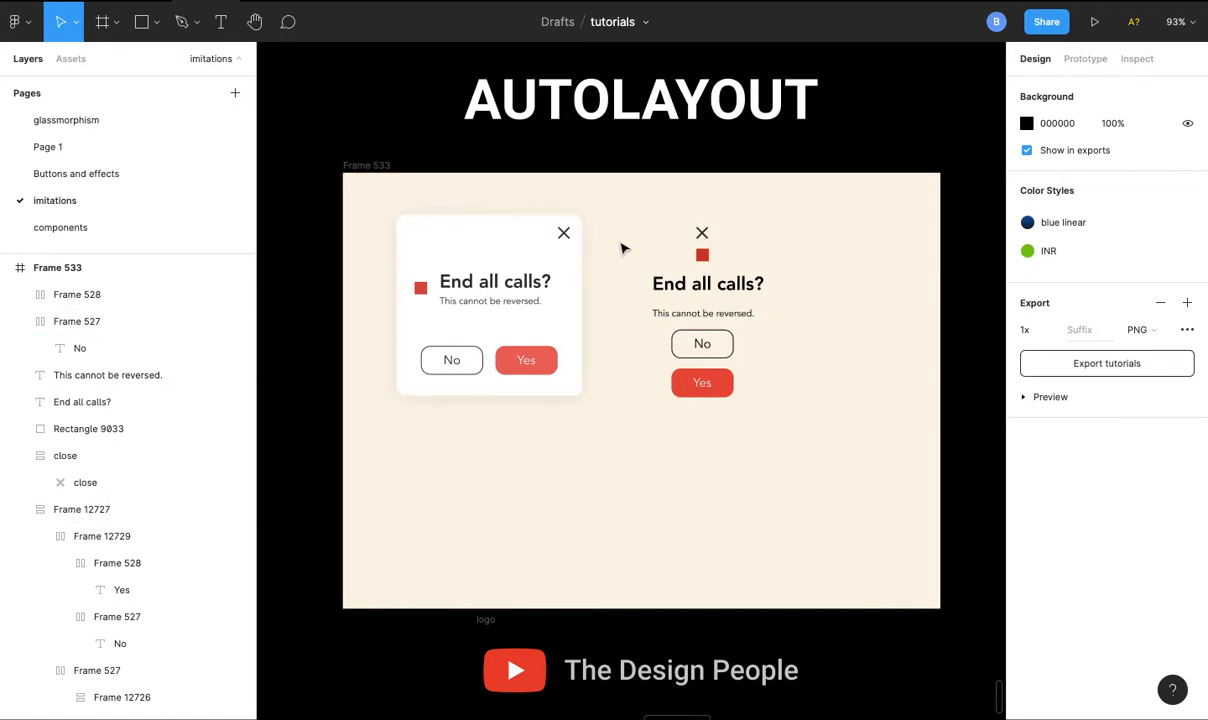
- Align the loose close icon to the right in its auto layout frame and set the frame's left padding to 120
{"action": "left_click", "coordinate": [703, 236]}
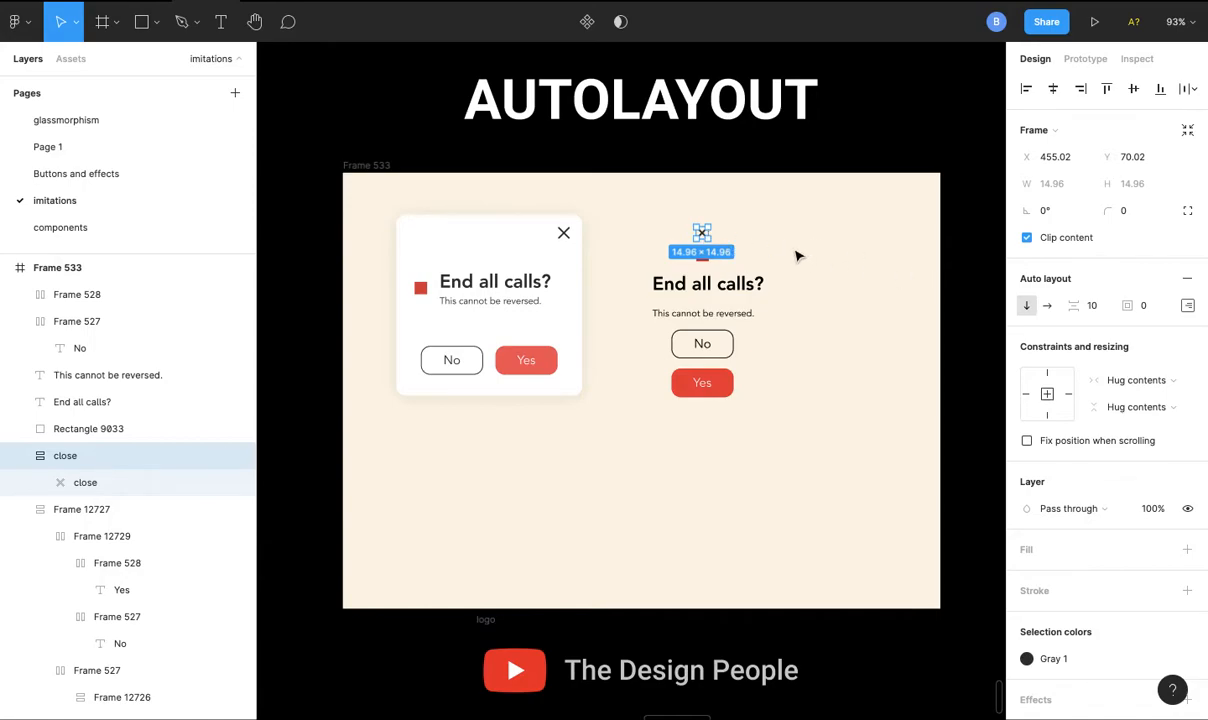
{"action": "left_click", "coordinate": [1186, 306]}
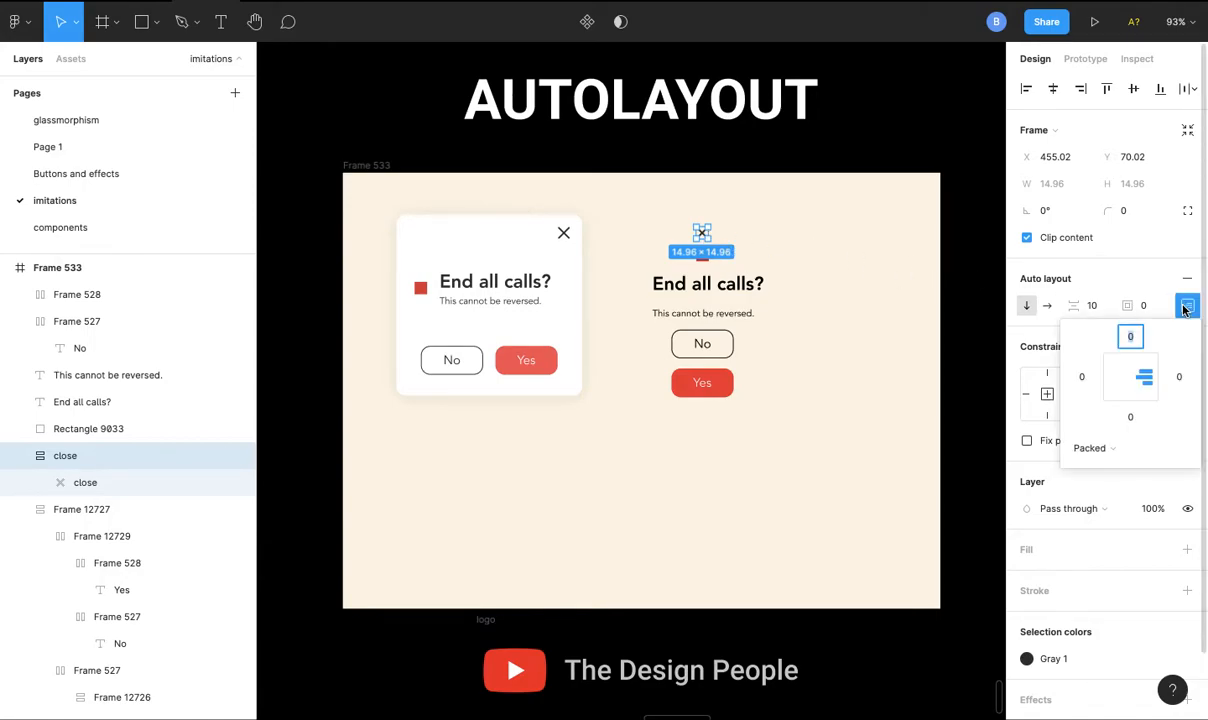
{"action": "left_click", "coordinate": [880, 326]}
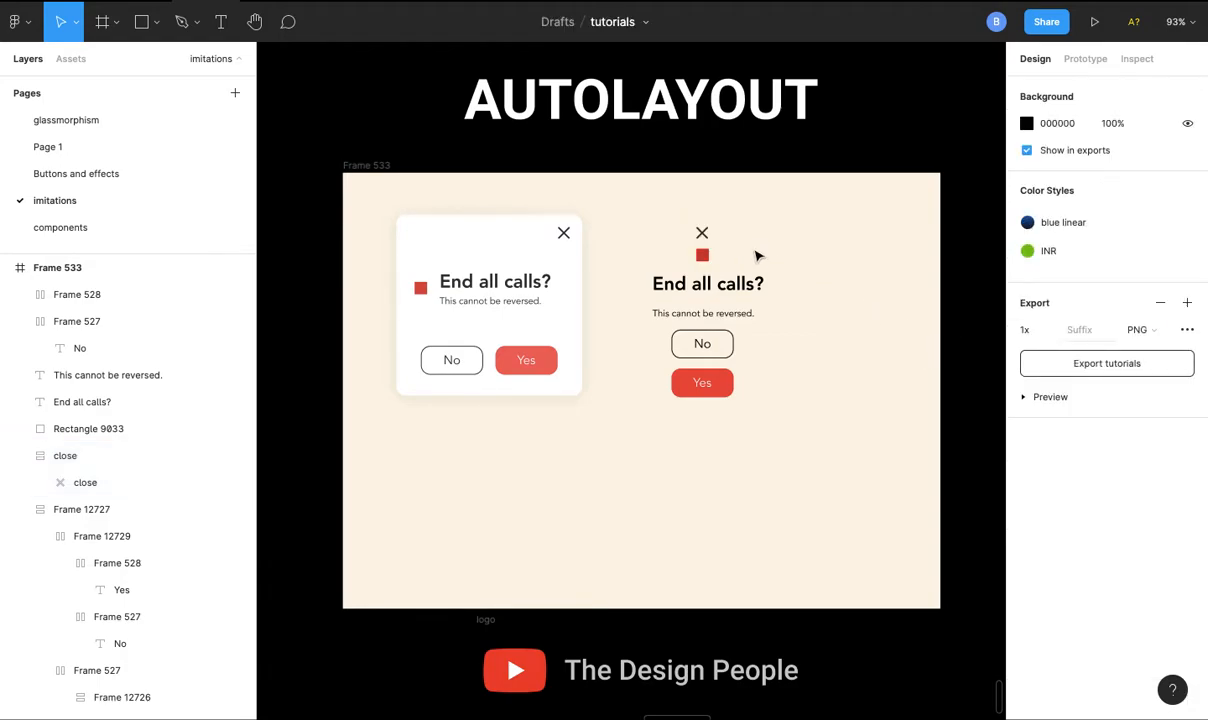
{"action": "left_click", "coordinate": [704, 234]}
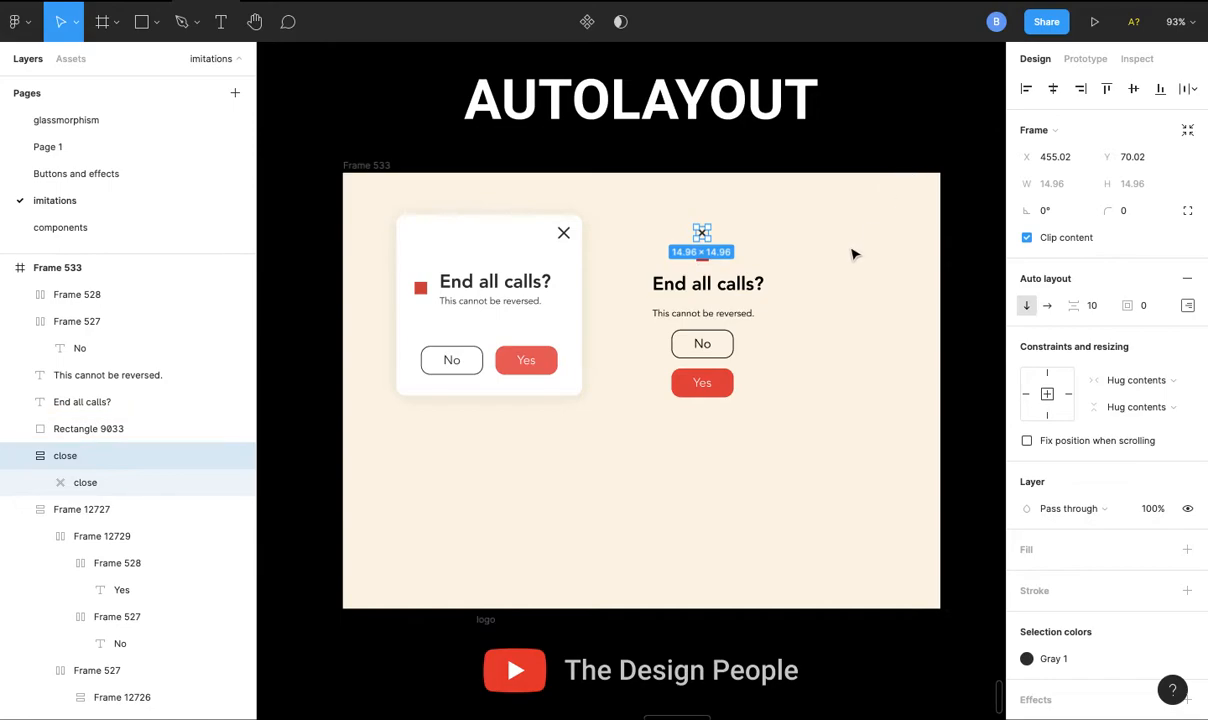
{"action": "left_click", "coordinate": [1186, 308]}
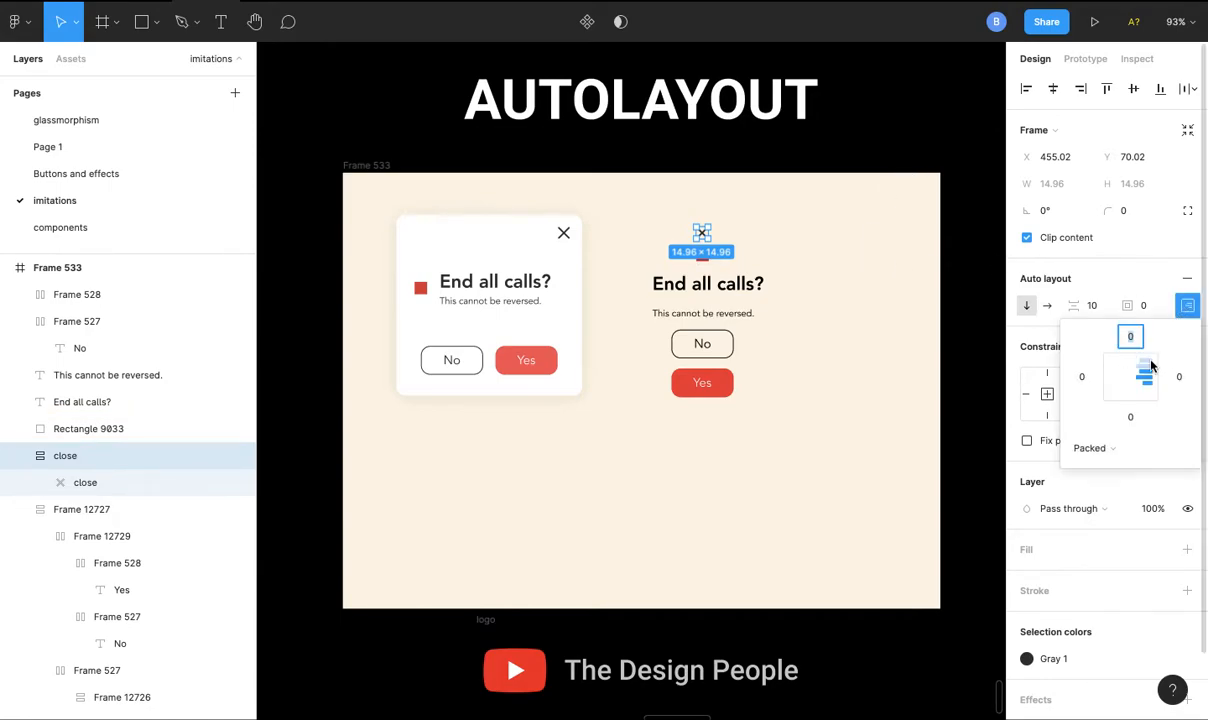
{"action": "left_click", "coordinate": [1131, 383]}
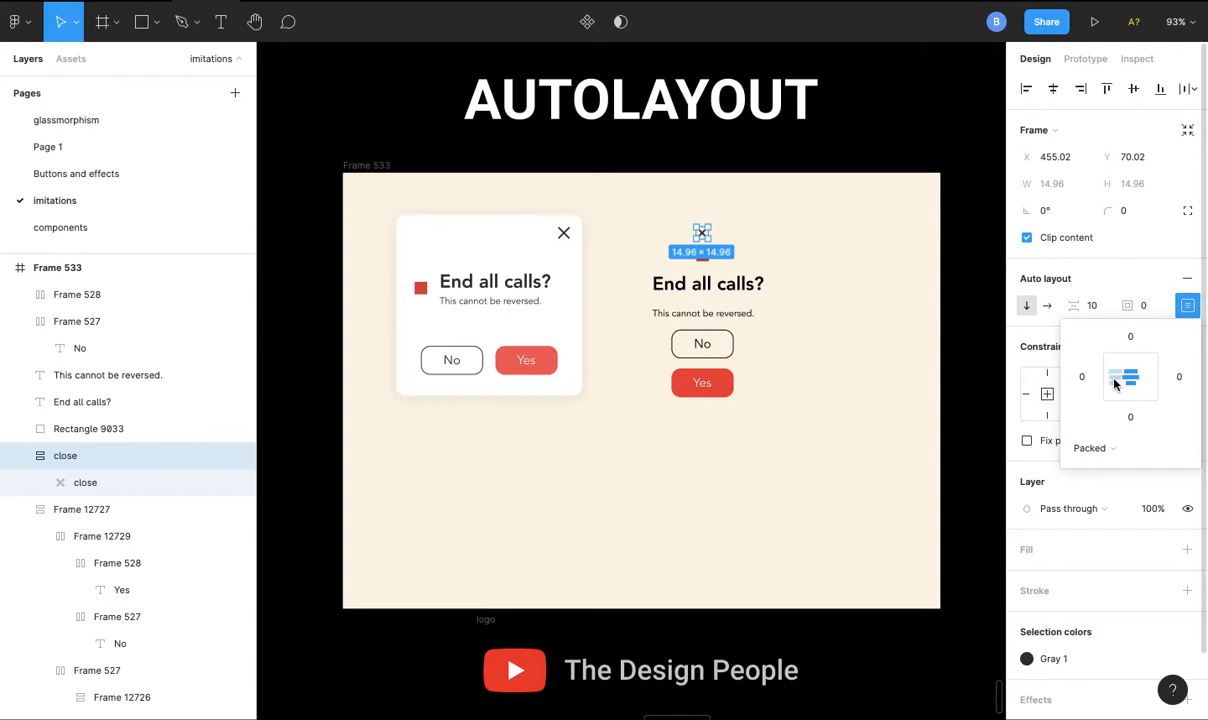
{"action": "left_click", "coordinate": [1147, 376]}
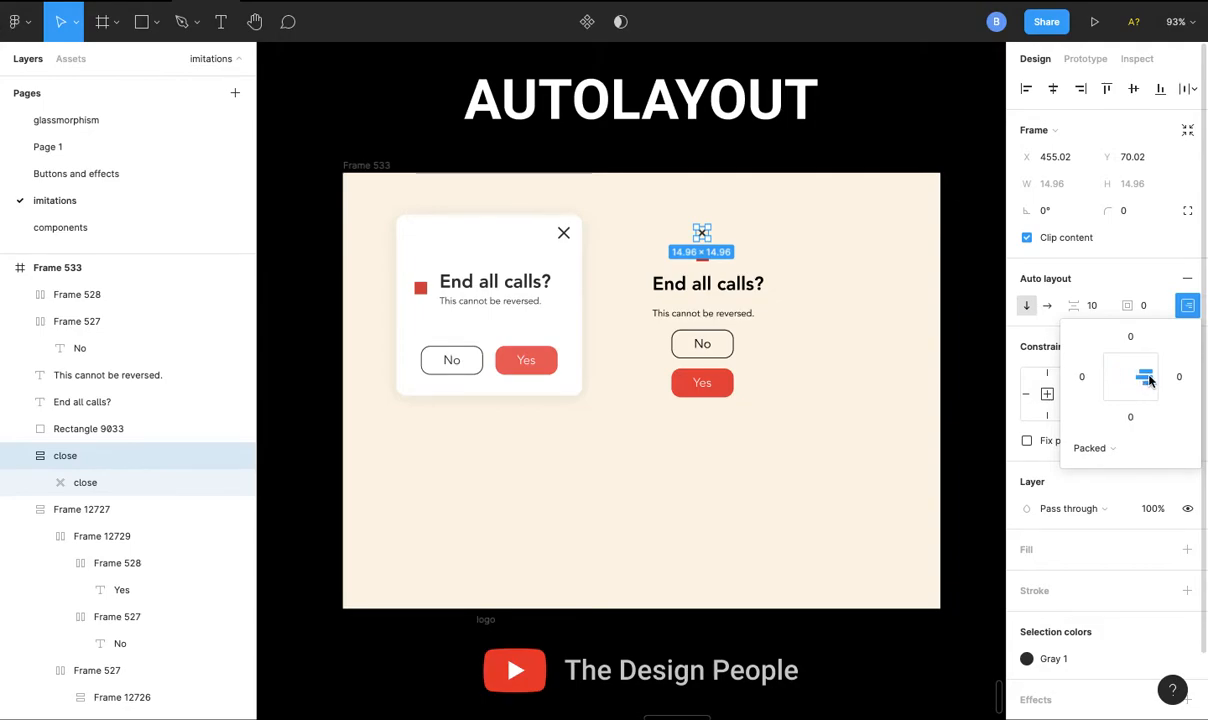
{"action": "left_click", "coordinate": [1080, 377]}
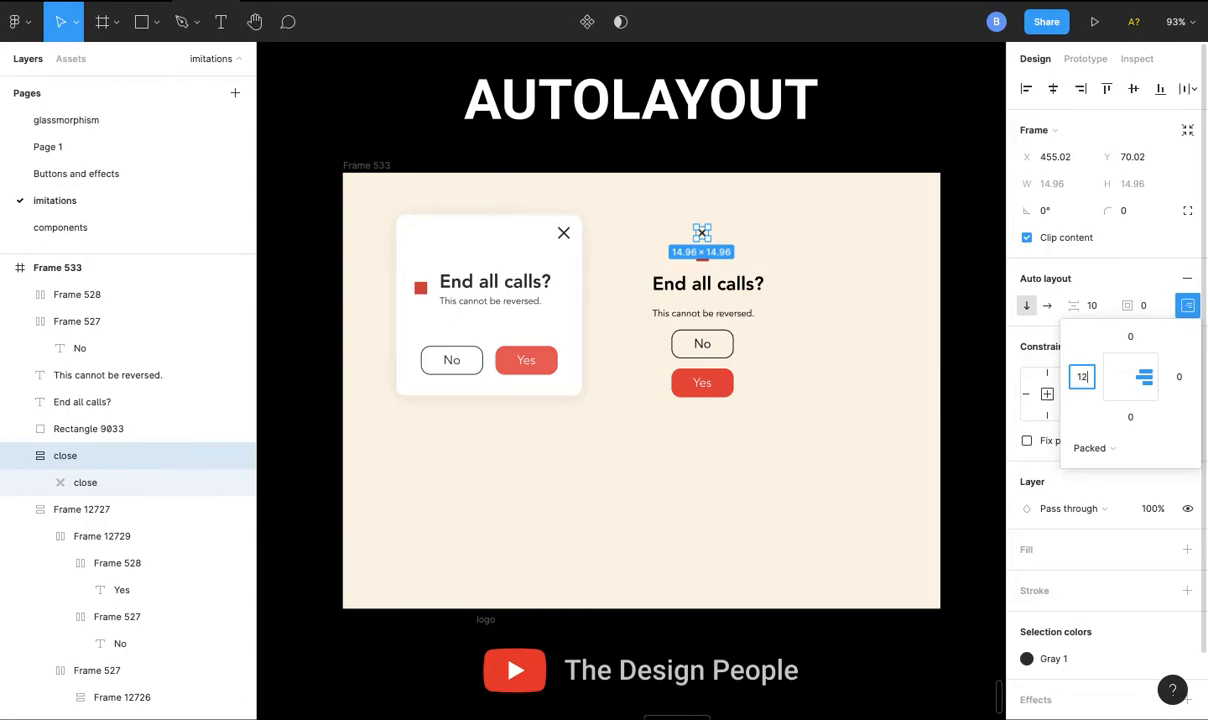
{"action": "key", "text": "Return"}
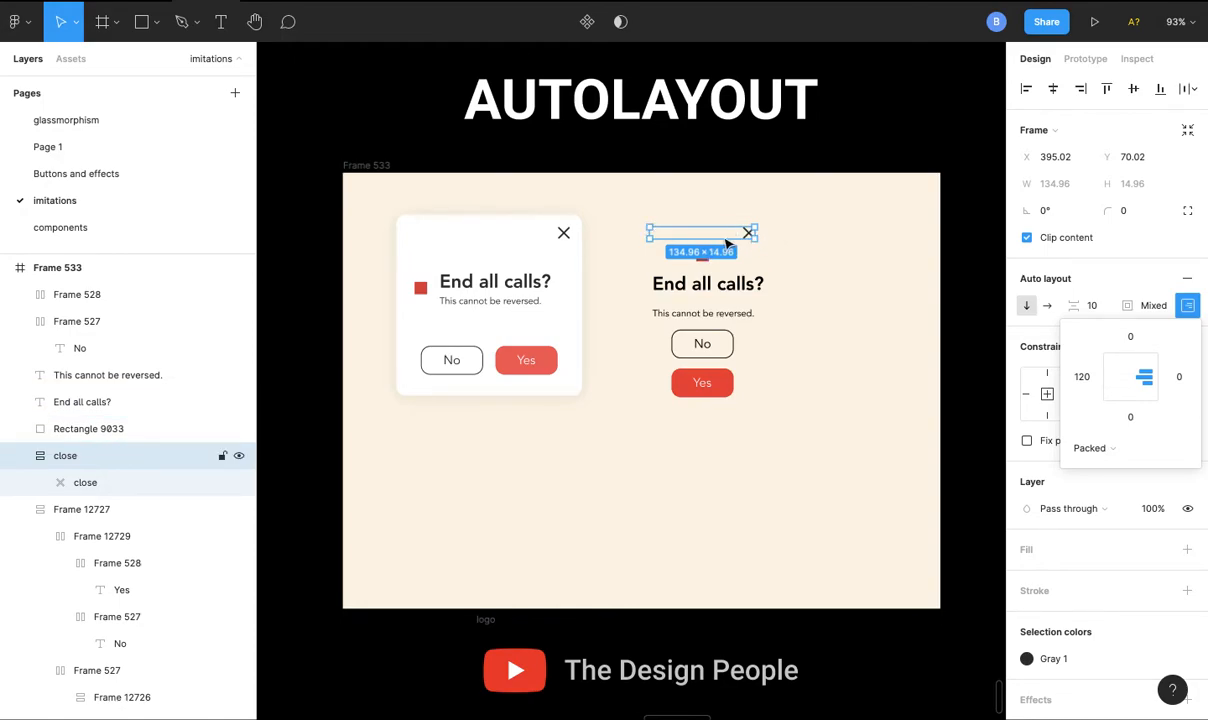
- Widen the close icon's frame leftward to about 156, using the finished card as reference
{"action": "mouse_move", "coordinate": [649, 233]}
{"action": "left_mouse_down"}
{"action": "mouse_move", "coordinate": [624, 232]}
{"action": "mouse_move", "coordinate": [660, 232]}
{"action": "mouse_move", "coordinate": [641, 232]}
{"action": "left_mouse_up"}
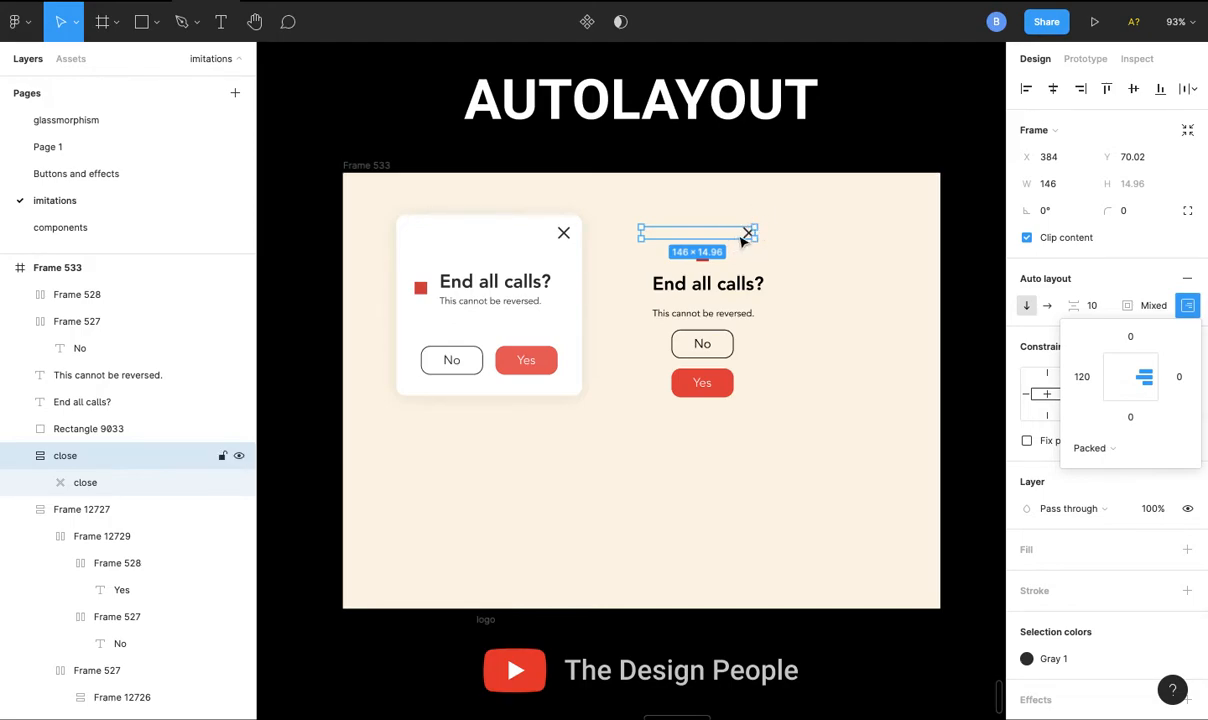
{"action": "left_click_drag", "start_coordinate": [641, 232], "coordinate": [634, 231]}
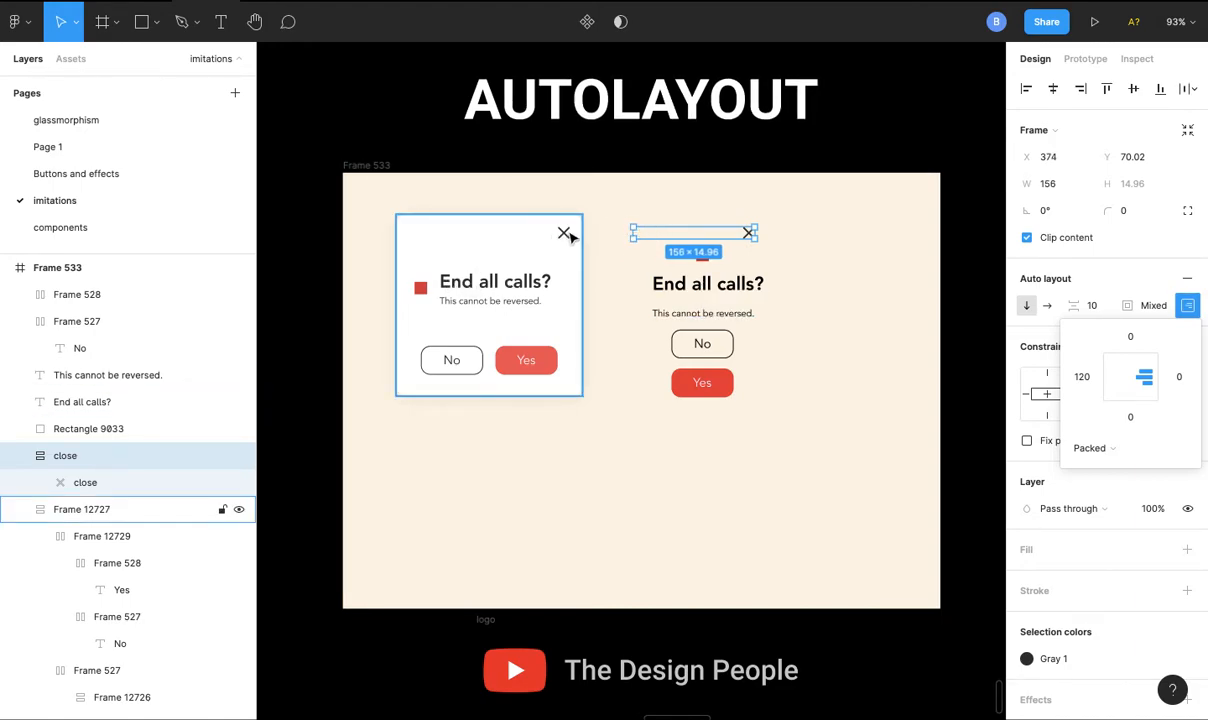
{"action": "left_click", "coordinate": [531, 291]}
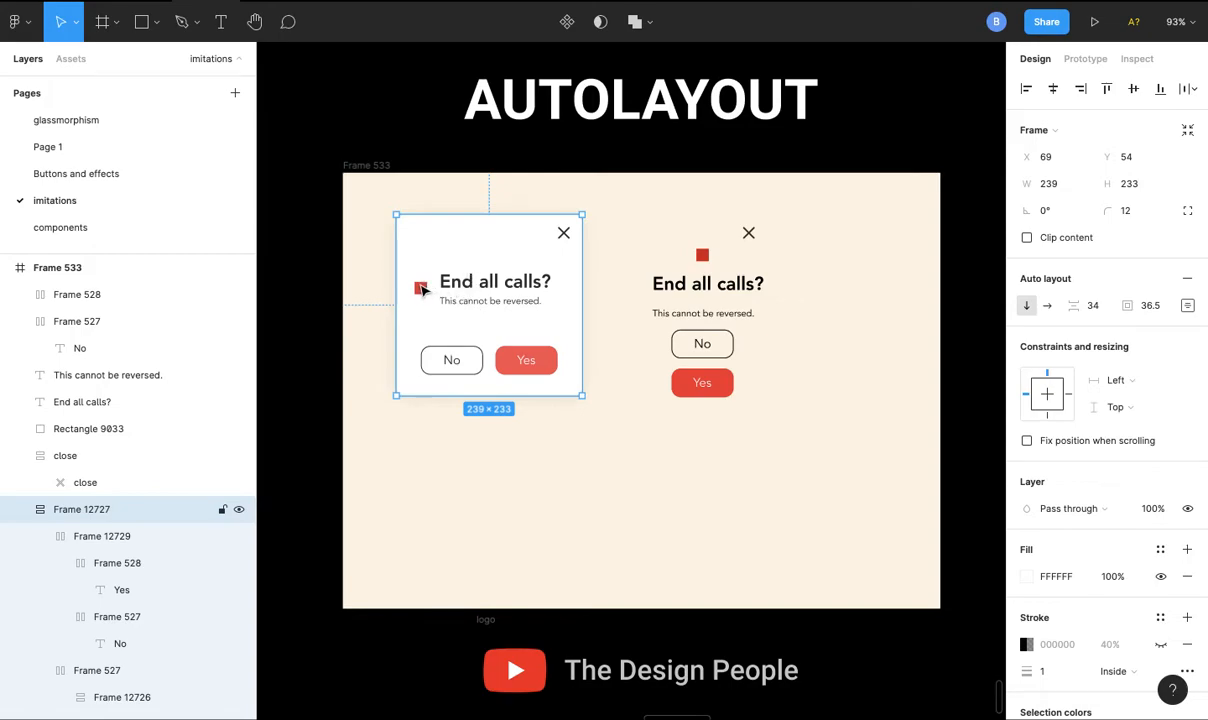
- Wrap the loose "End all calls?" heading and "This cannot be reversed." text in a vertical auto layout
{"action": "left_click", "coordinate": [694, 287]}
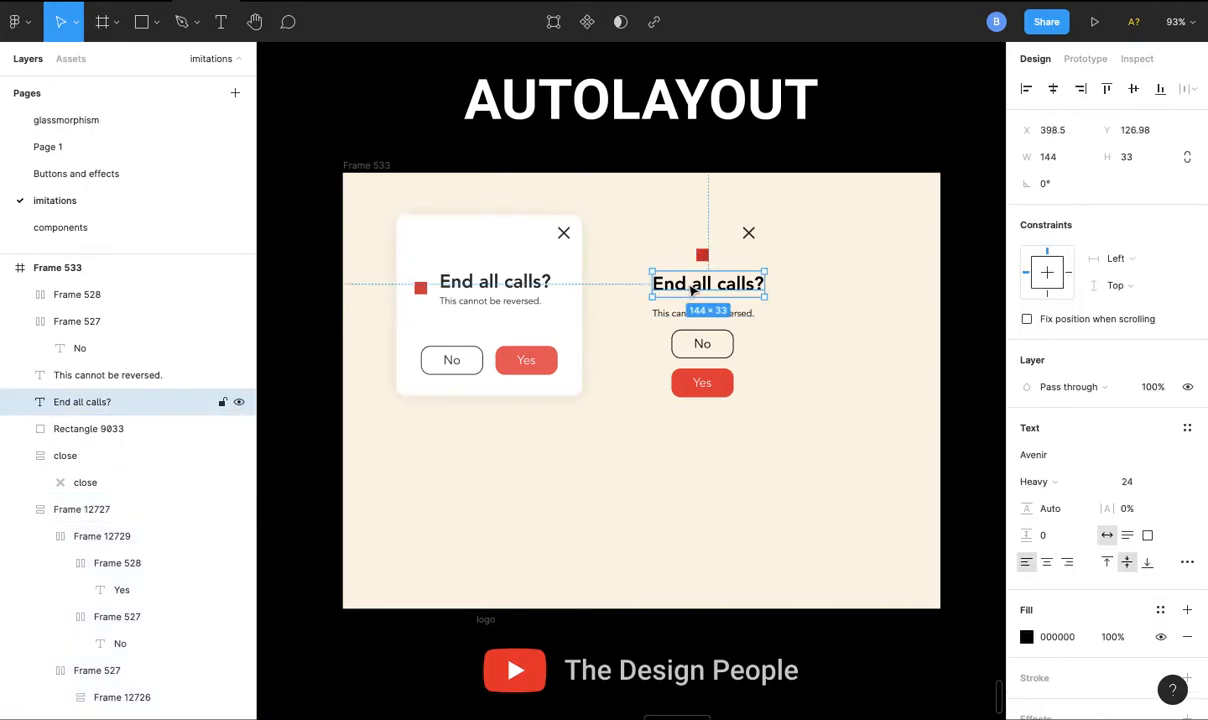
{"action": "left_click", "coordinate": [688, 313], "text": "shift"}
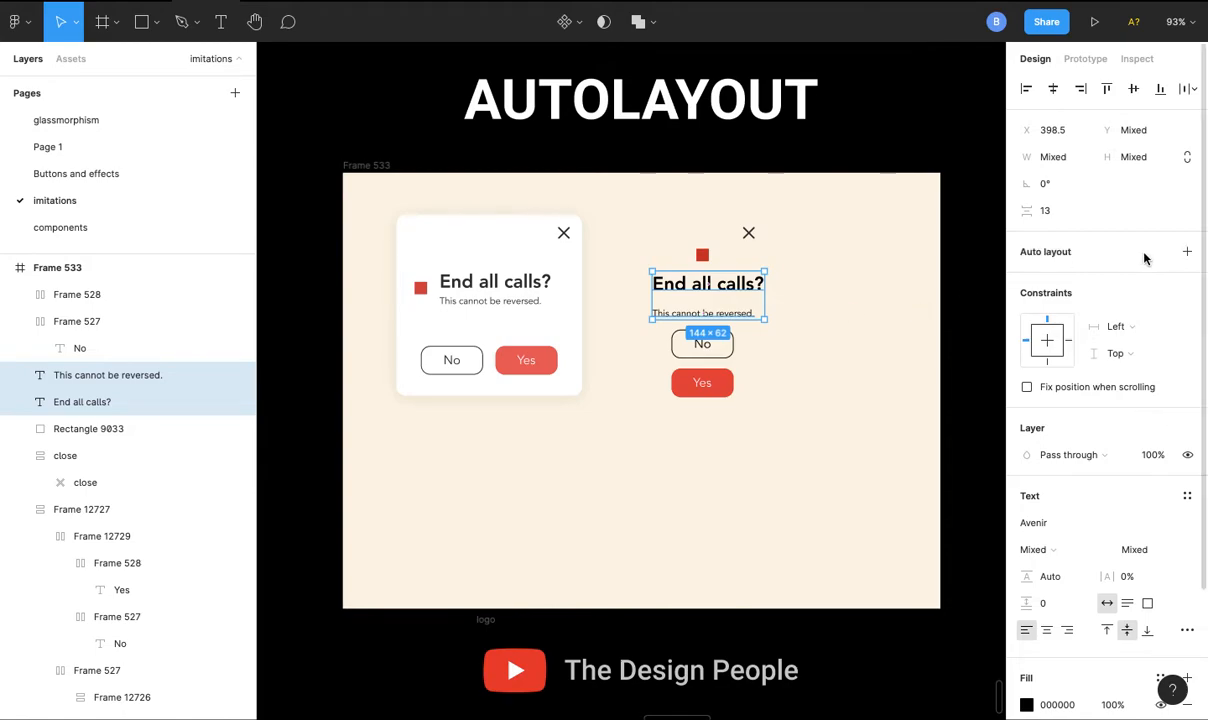
{"action": "left_click", "coordinate": [1185, 251]}
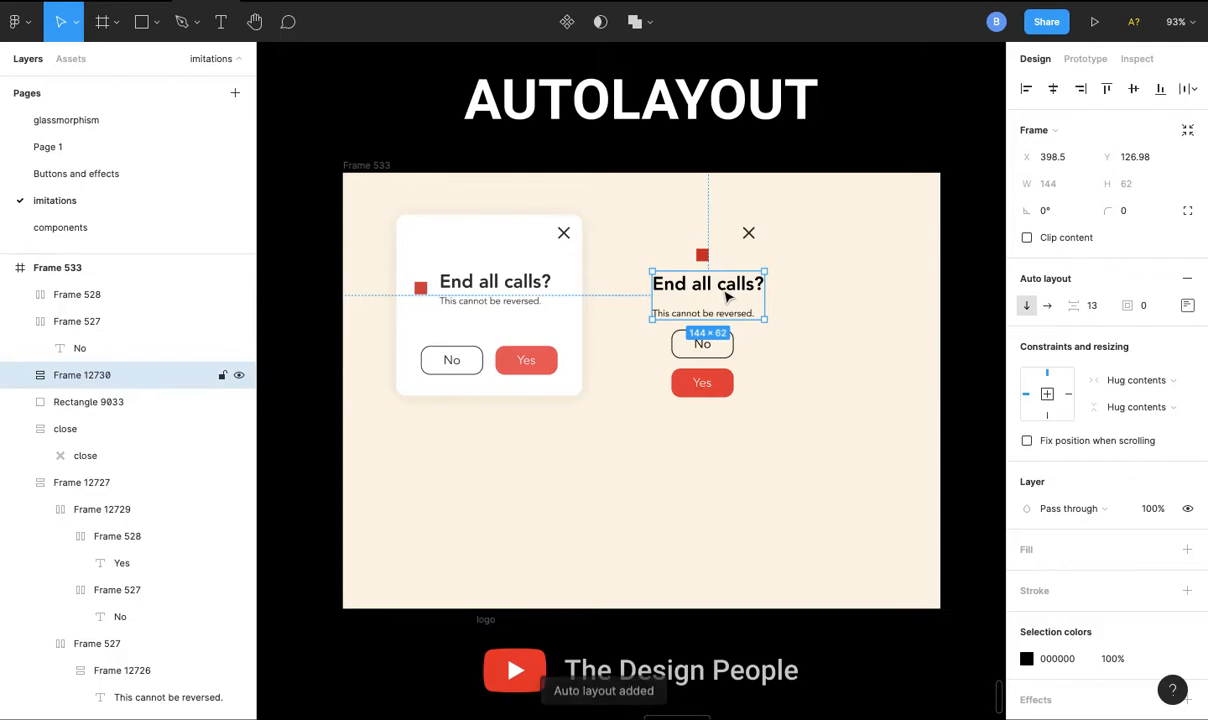
- Set the auto layout spacing between the loose heading and its subtext to 0
{"action": "left_click", "coordinate": [1145, 308]}
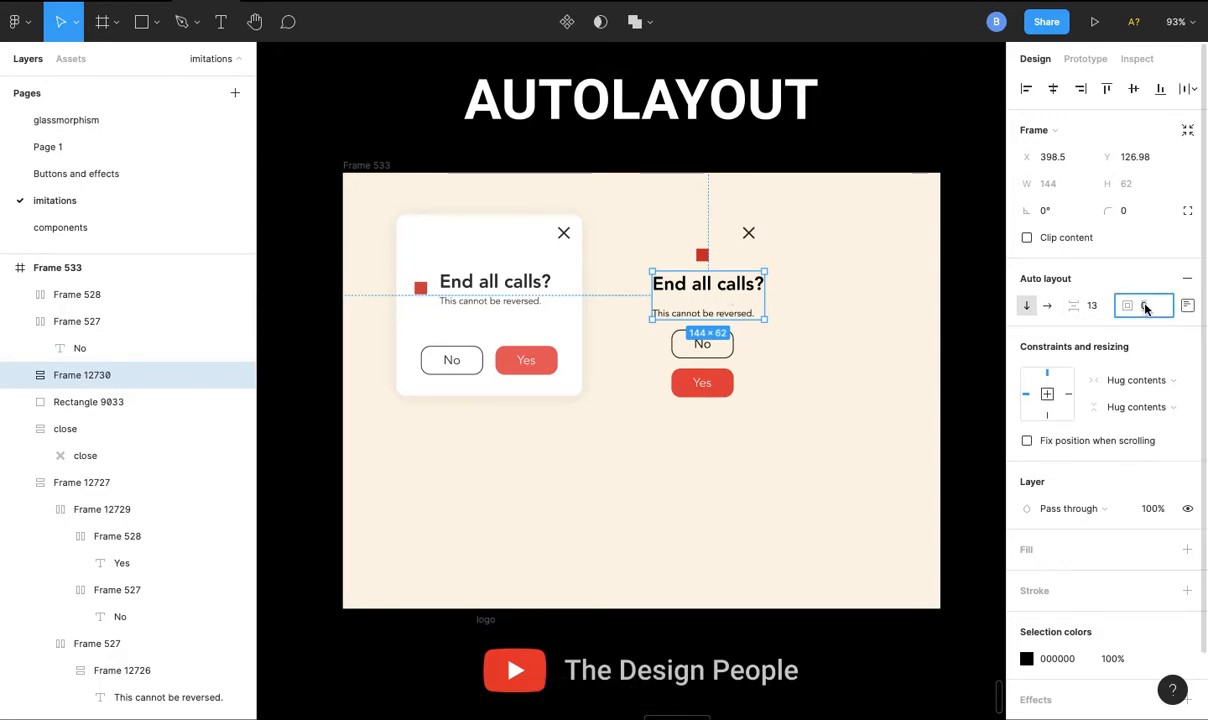
{"action": "left_click", "coordinate": [1094, 307]}
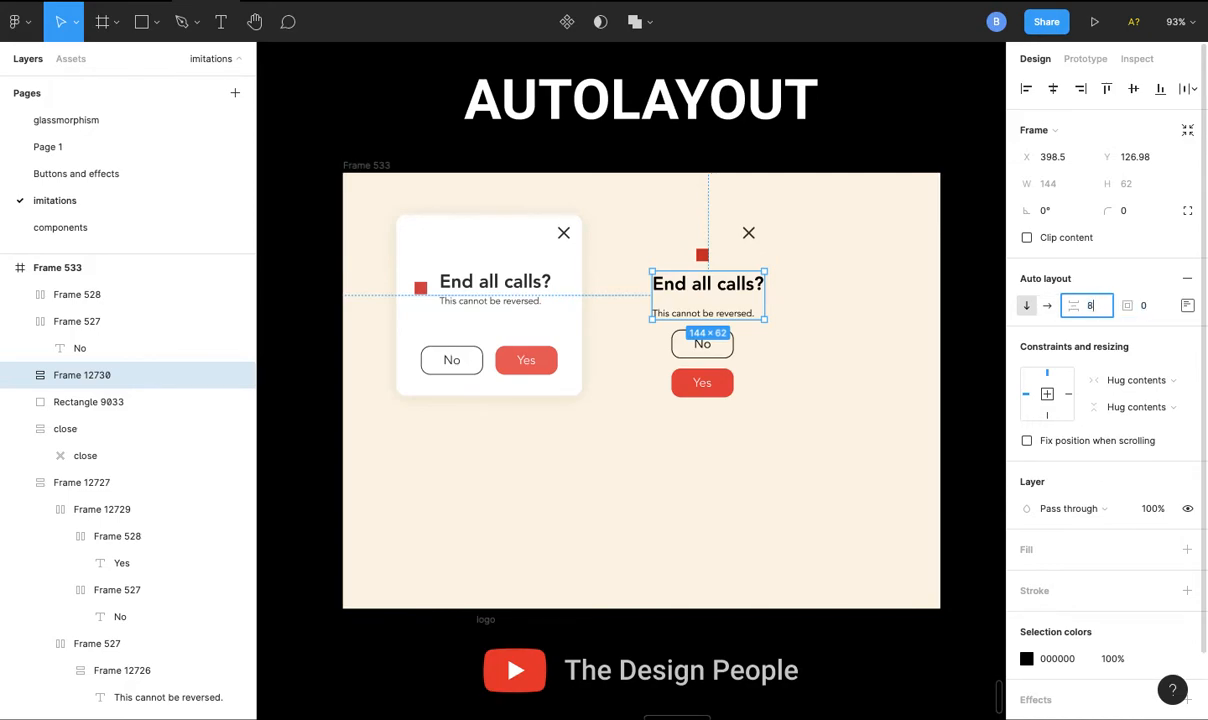
{"action": "key", "text": "Return"}
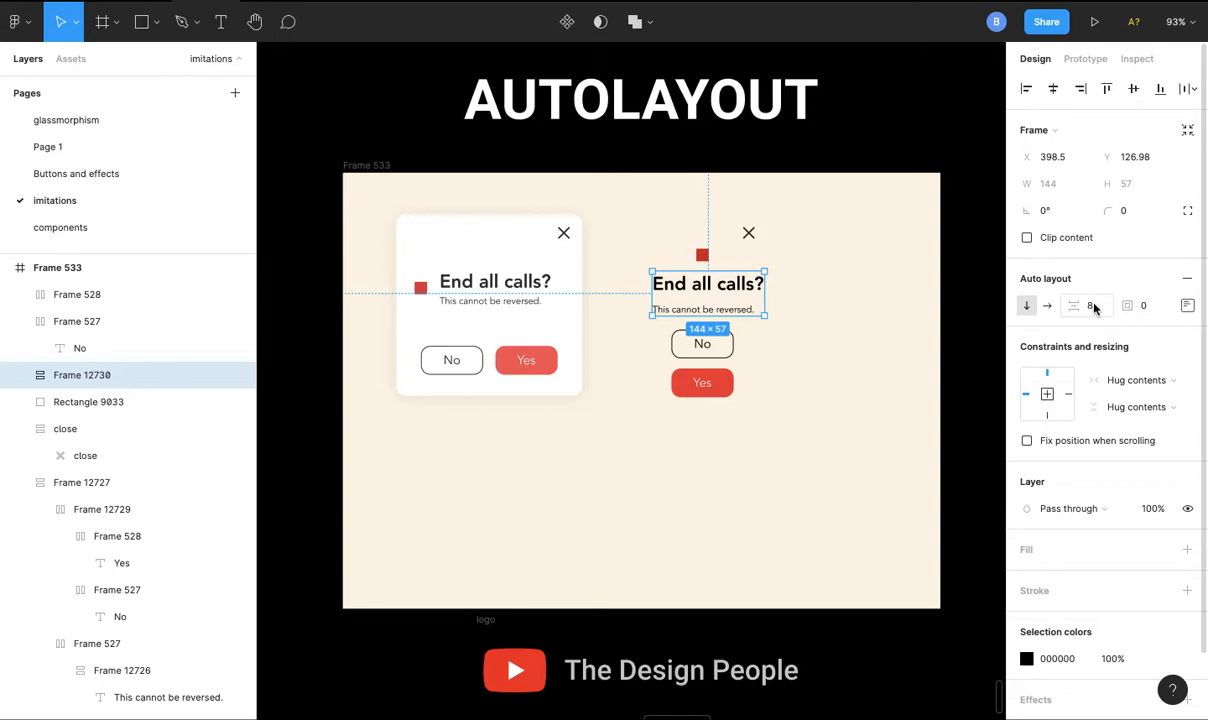
{"action": "left_click_drag", "start_coordinate": [1078, 305], "coordinate": [1066, 305]}
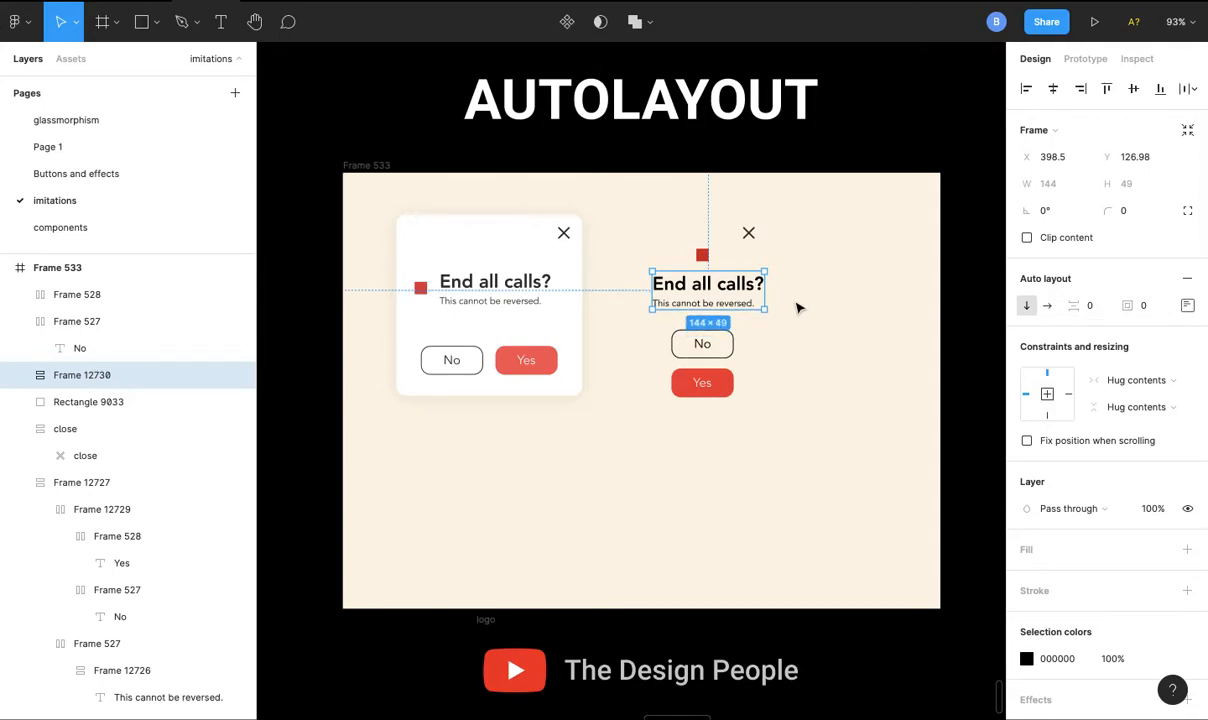
{"action": "left_click", "coordinate": [775, 304]}
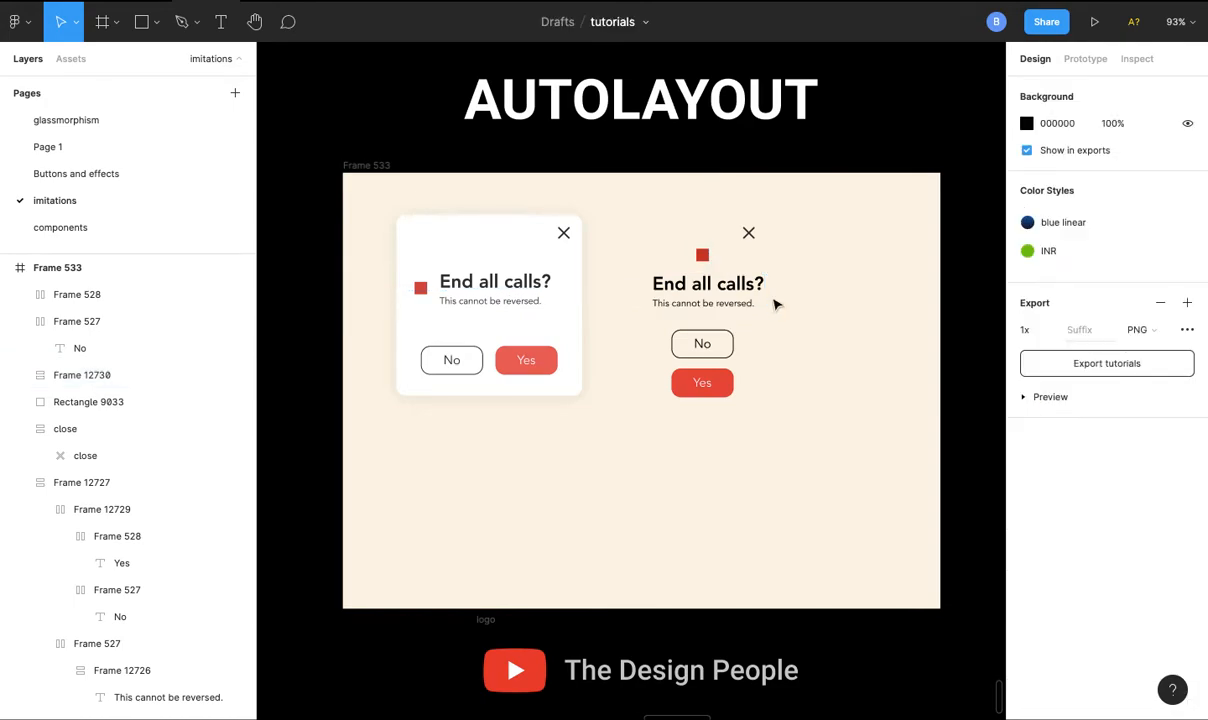
- Combine the red square and the heading text frame in a horizontal auto layout
{"action": "left_click", "coordinate": [724, 290]}
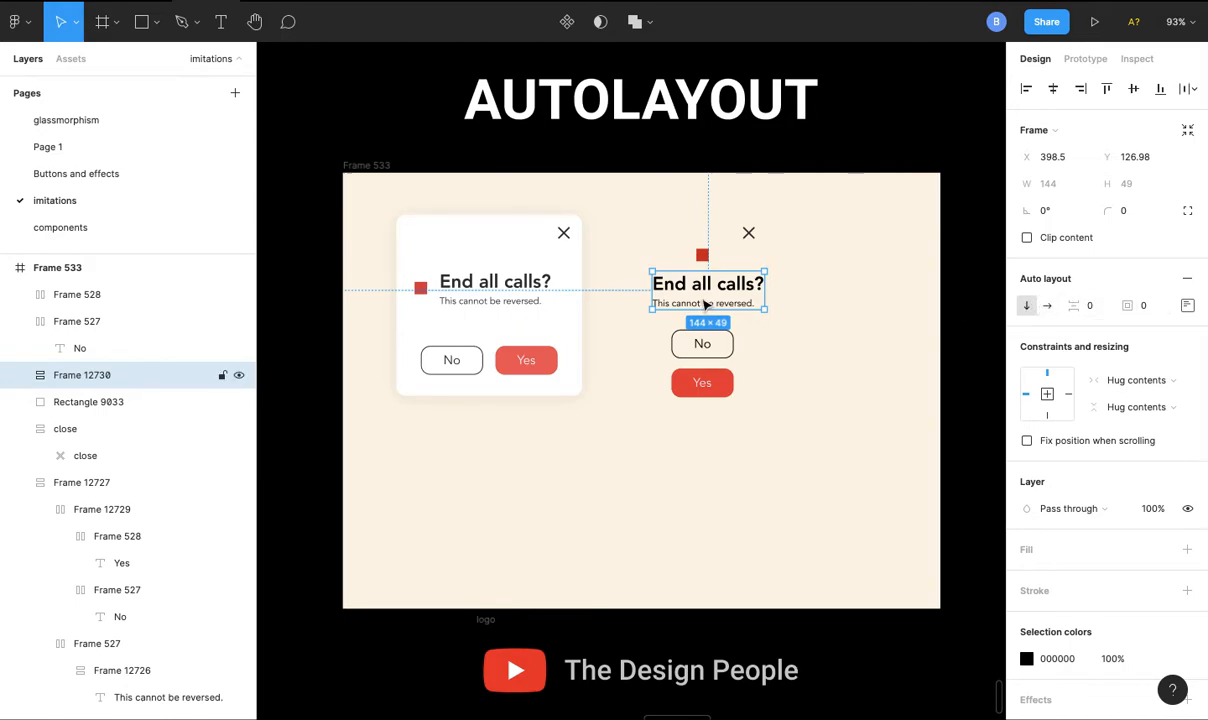
{"action": "left_click", "coordinate": [702, 254], "text": "shift"}
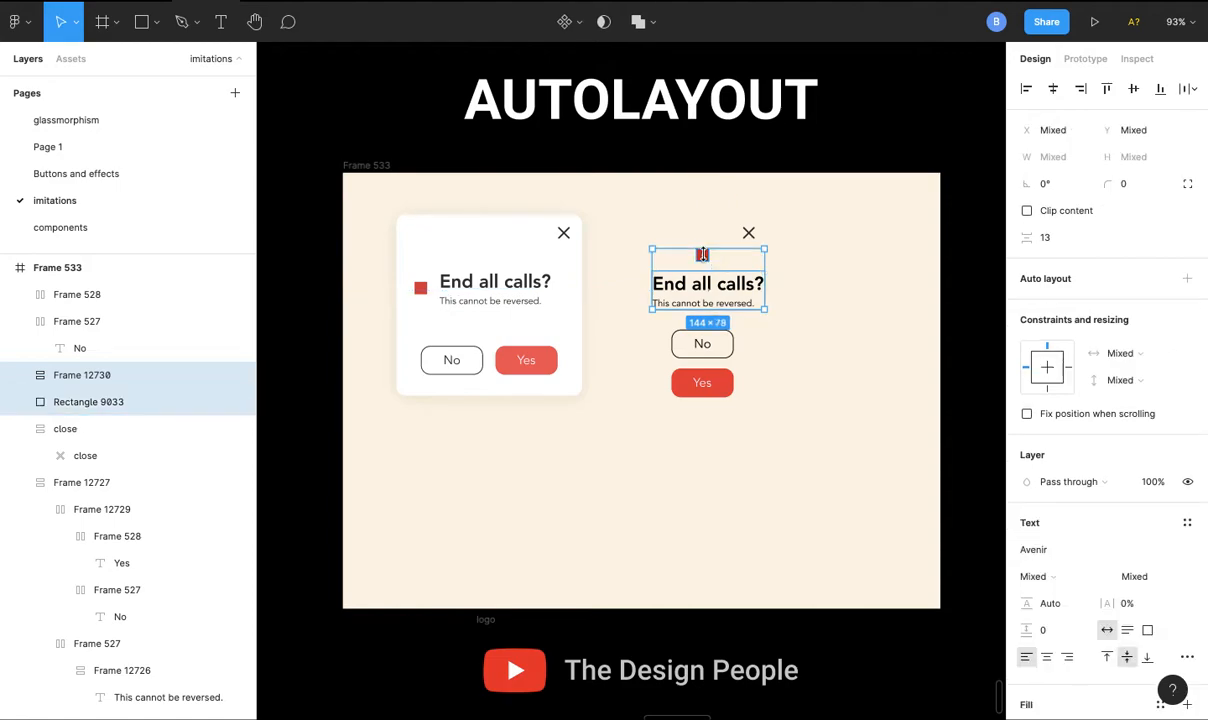
{"action": "left_click", "coordinate": [1186, 279]}
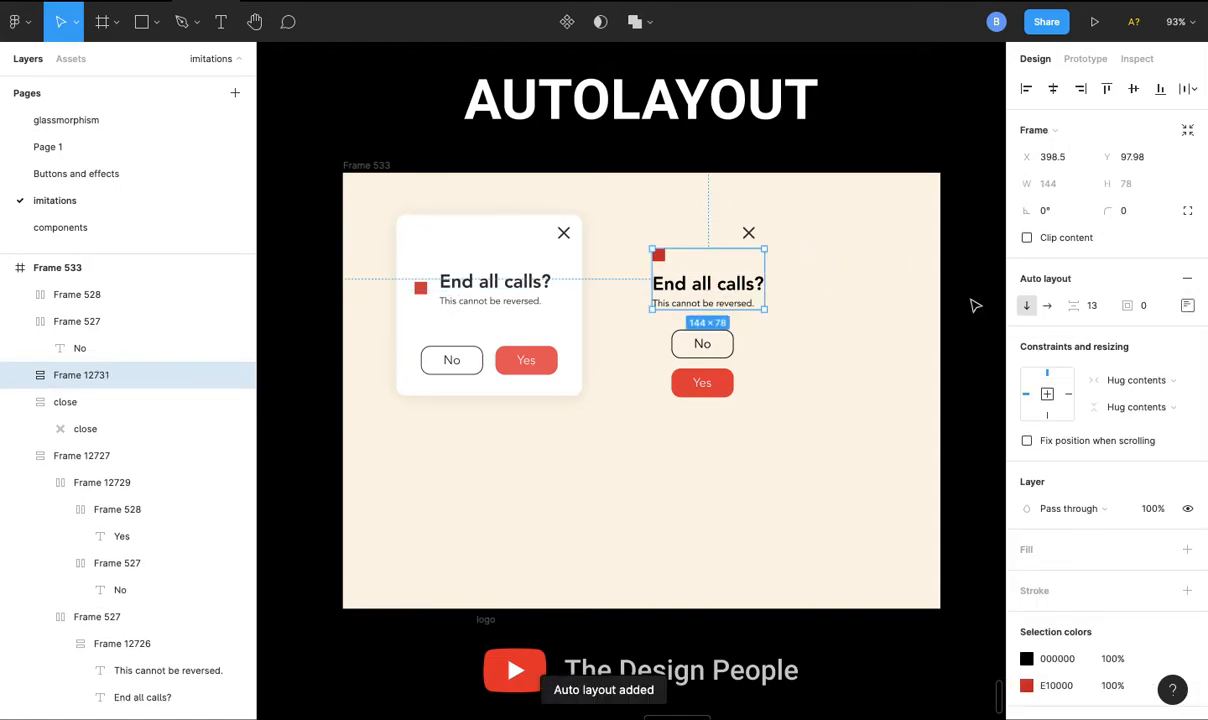
{"action": "left_click", "coordinate": [1047, 308]}
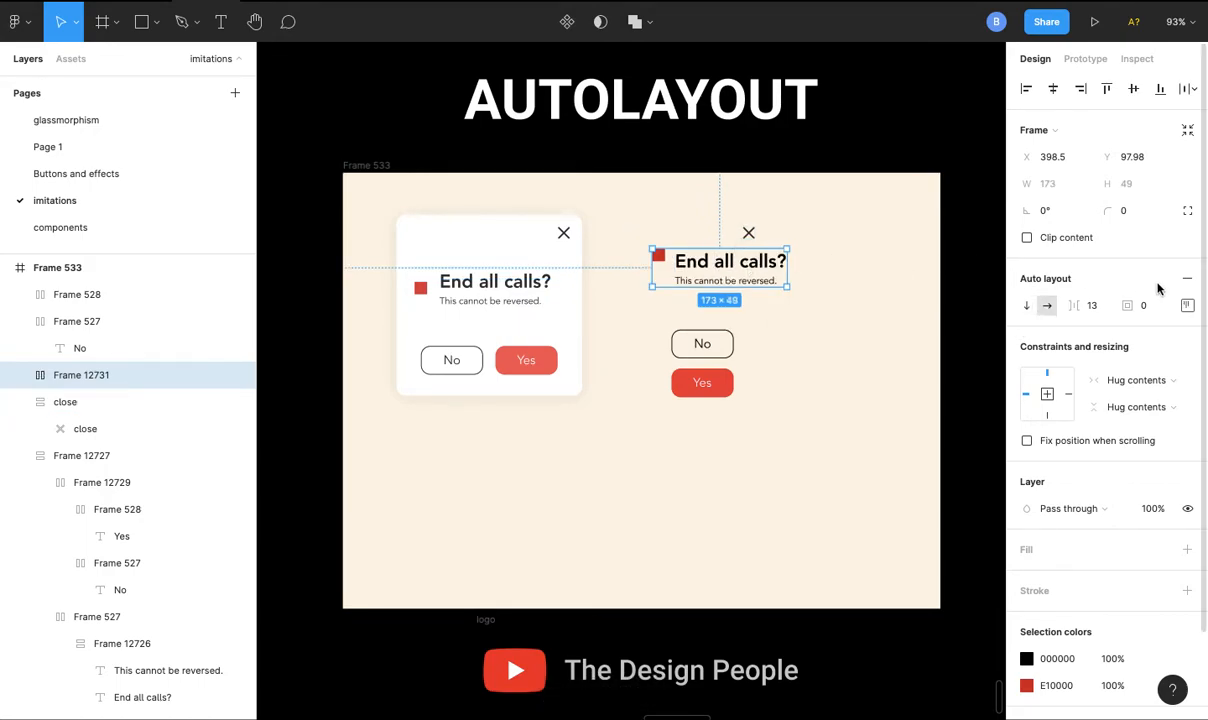
- Centre the red square vertically beside the text and move the combined frame to about X 396, Y 115
{"action": "left_click", "coordinate": [1187, 305]}
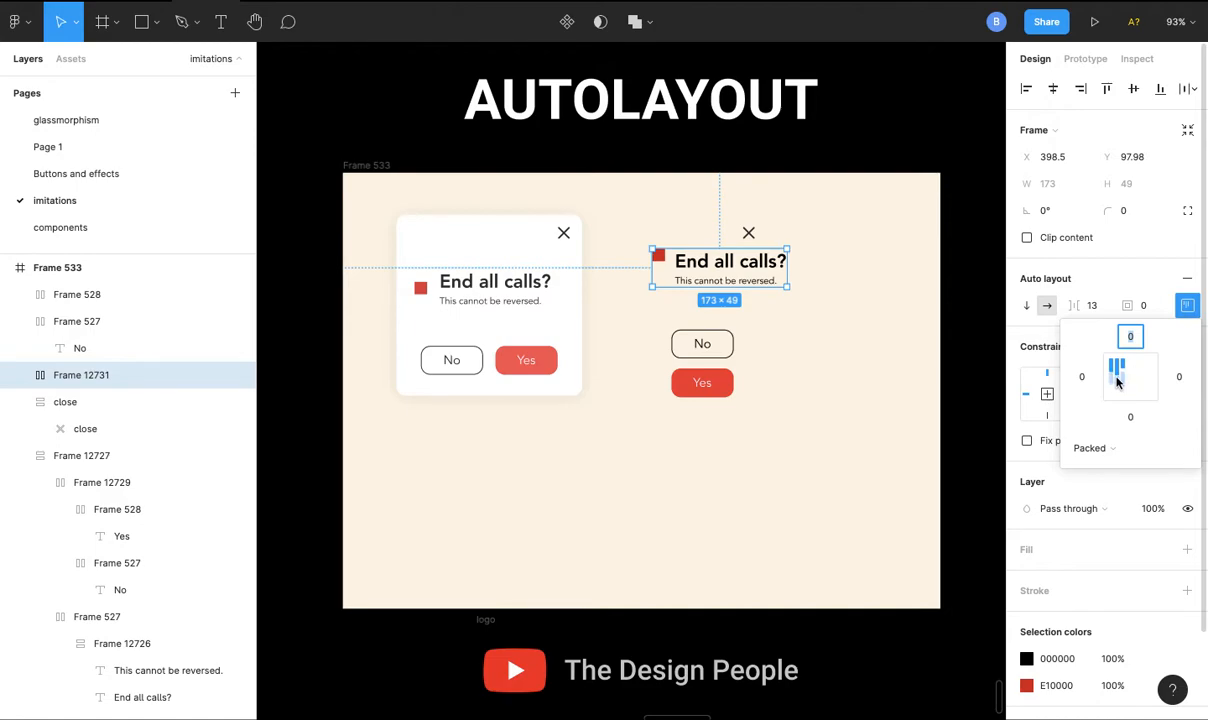
{"action": "left_click", "coordinate": [1117, 379]}
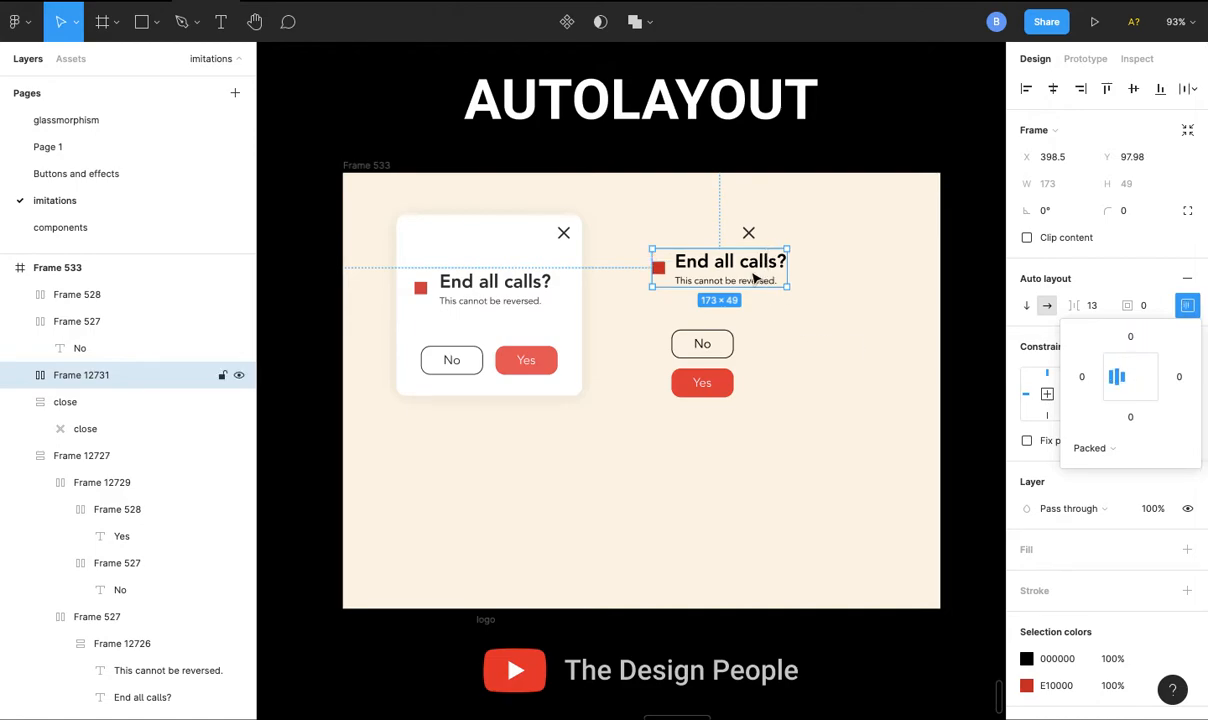
{"action": "left_click_drag", "start_coordinate": [754, 280], "coordinate": [752, 287]}
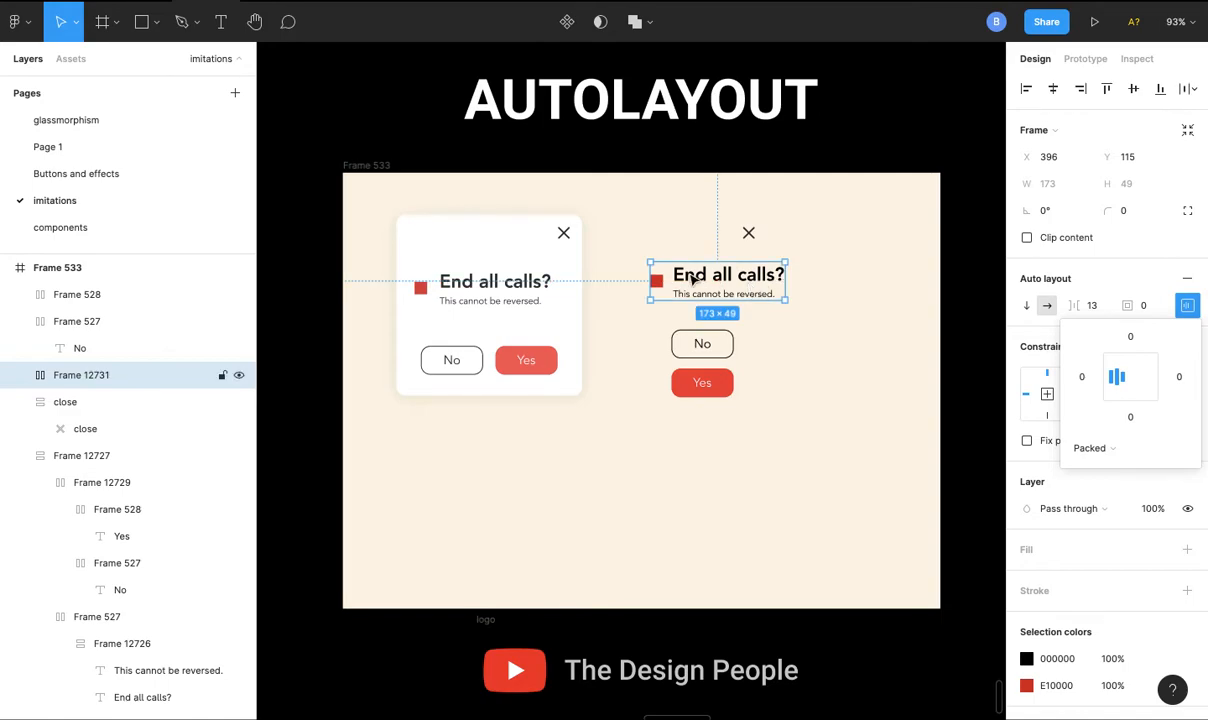
- Combine the loose No and Yes buttons in a horizontal auto layout with a padding of 12
{"action": "left_click", "coordinate": [706, 345]}
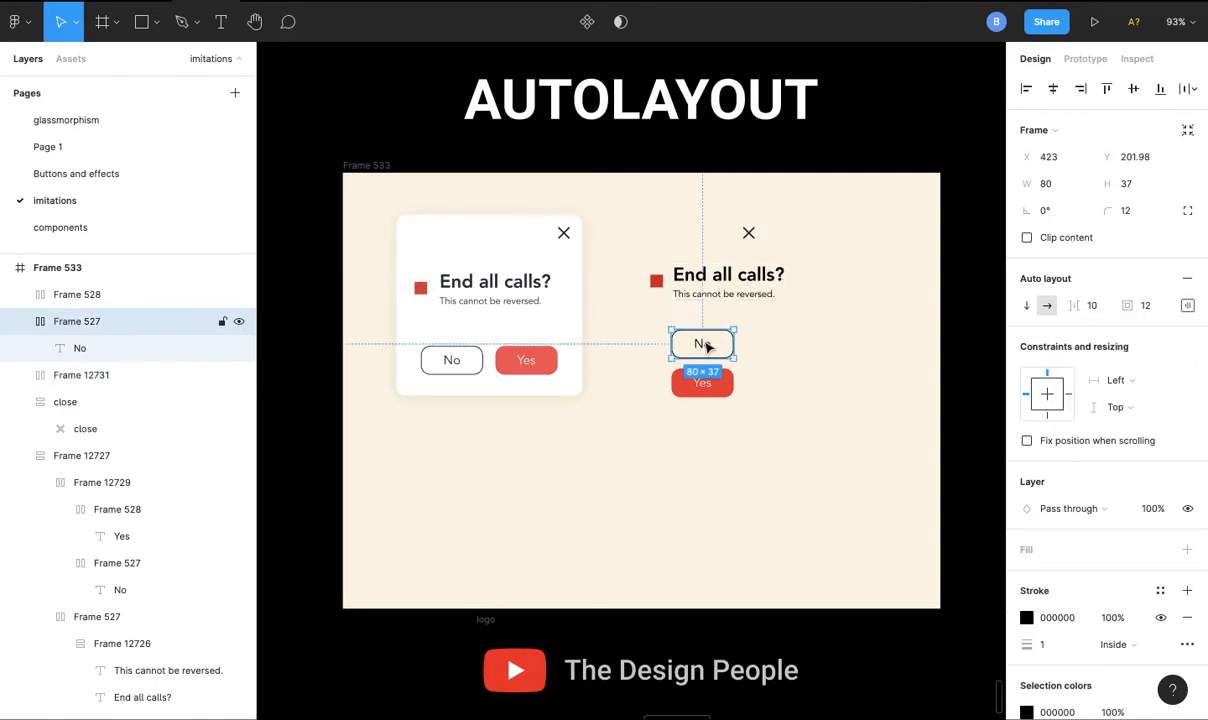
{"action": "left_click", "coordinate": [728, 388], "text": "shift"}
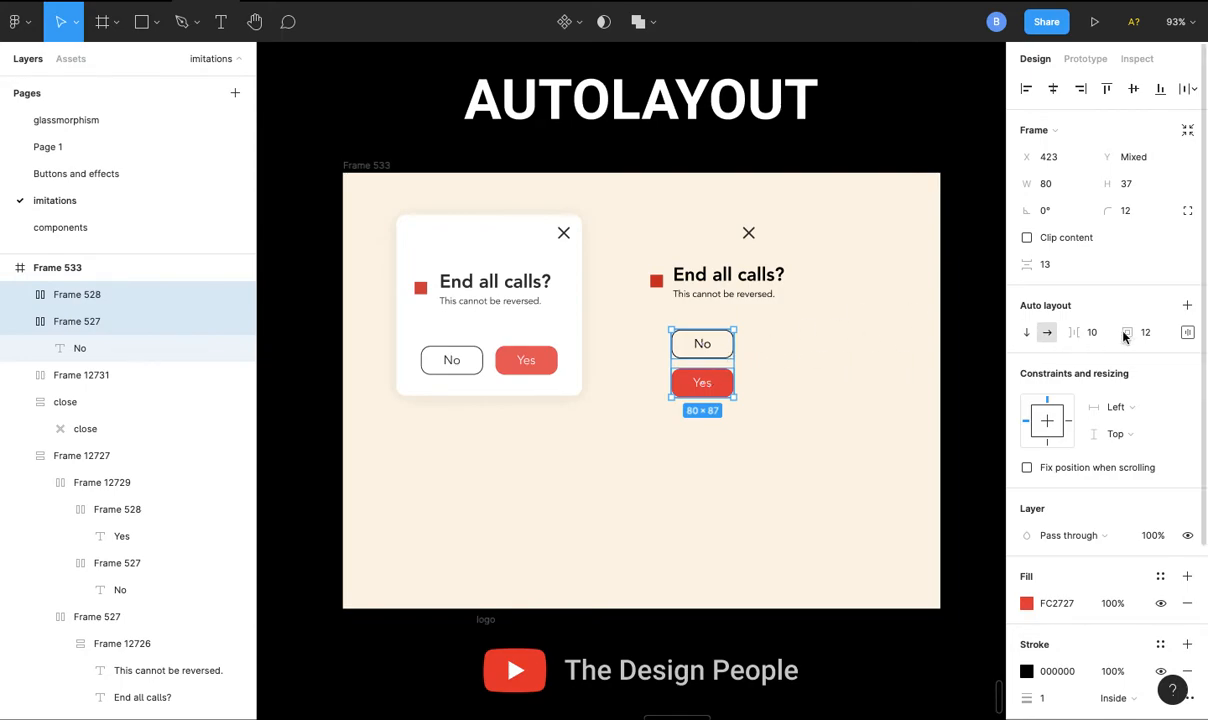
{"action": "left_click", "coordinate": [1186, 311]}
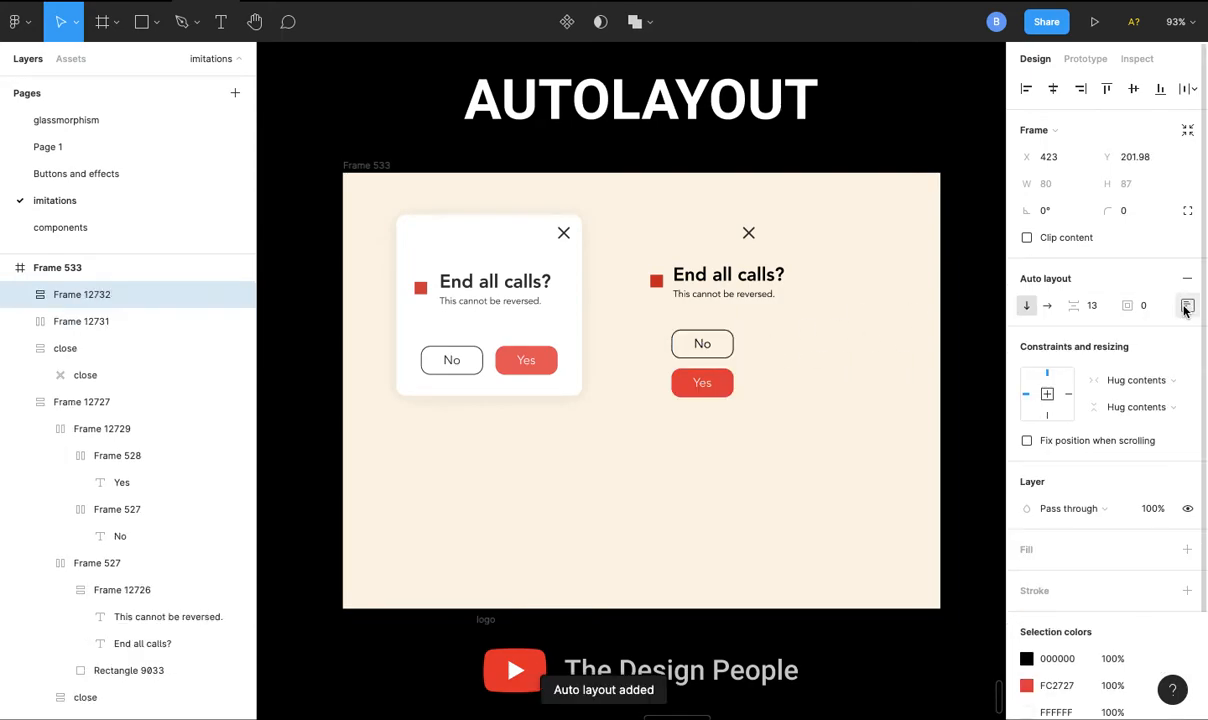
{"action": "left_click", "coordinate": [1047, 311]}
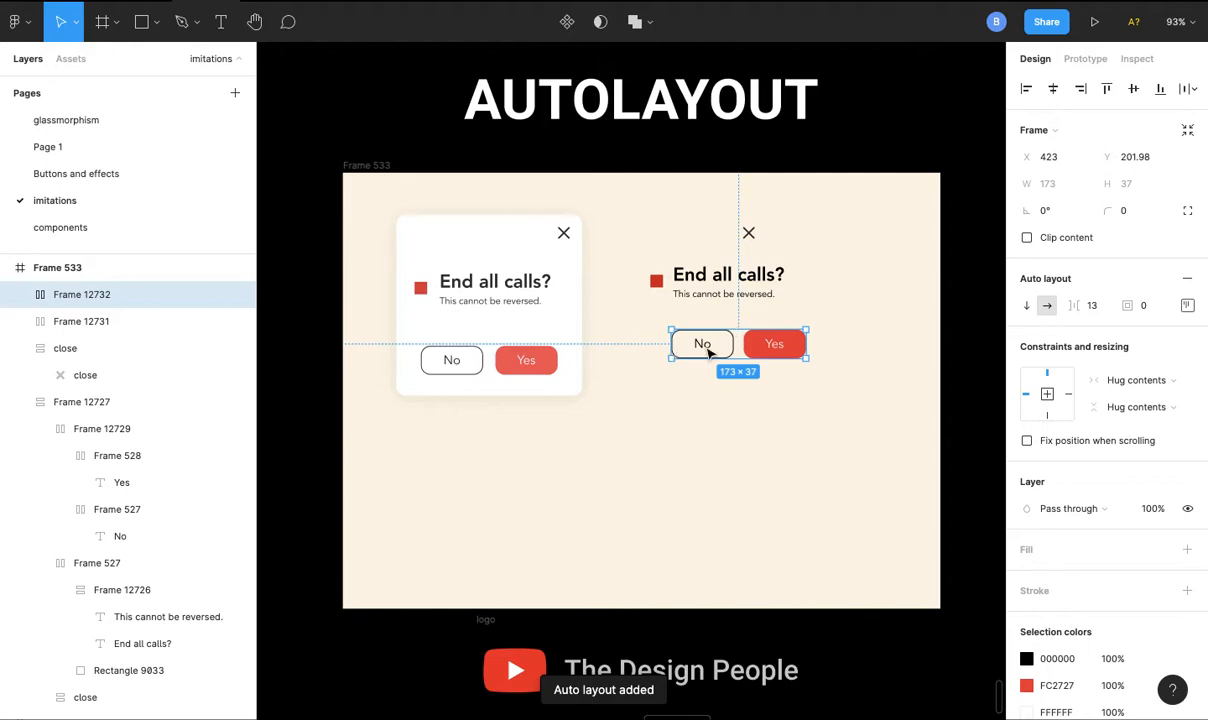
{"action": "left_click", "coordinate": [1147, 306]}
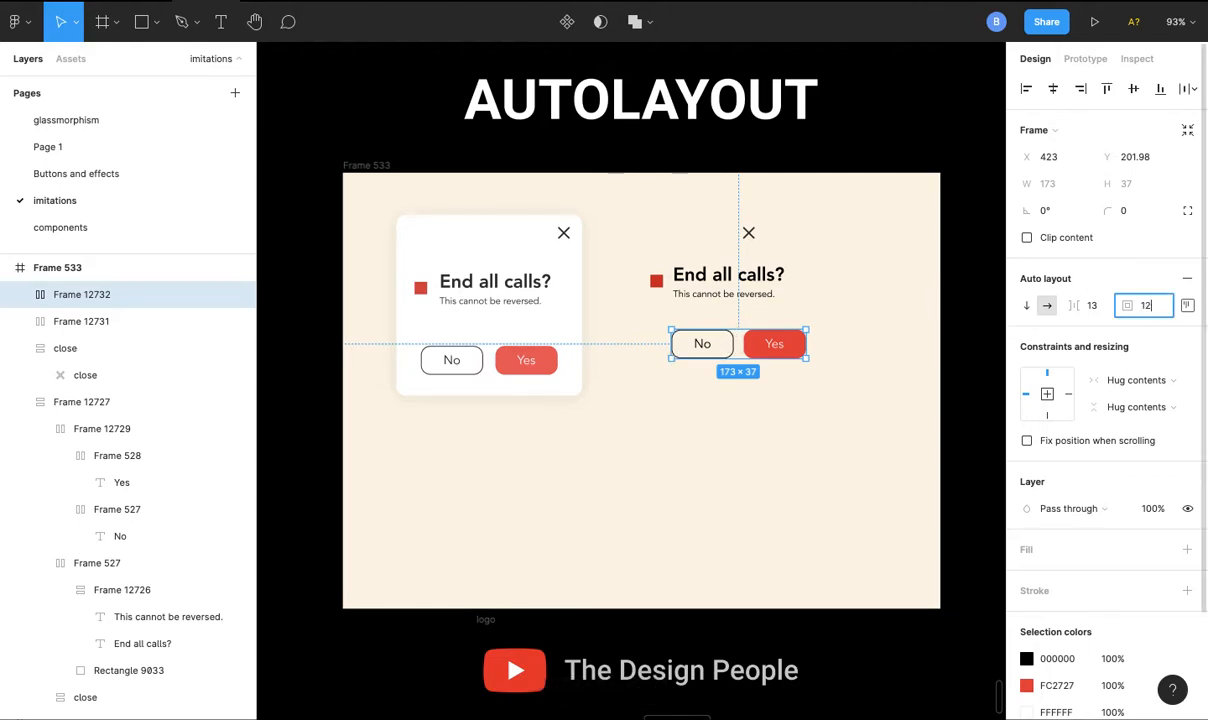
{"action": "key", "text": "Return"}
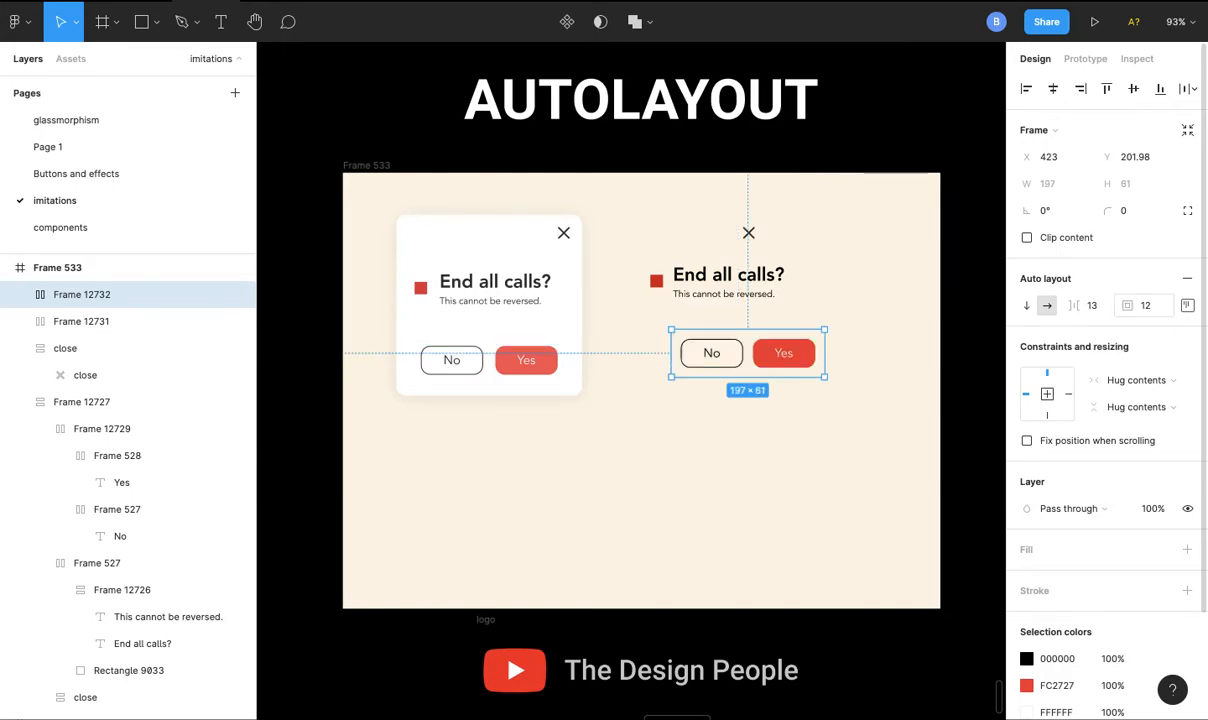
- Wrap the close icon row, the heading frame and the button frame in a vertical auto layout with a padding of 16
{"action": "left_click", "coordinate": [727, 279]}
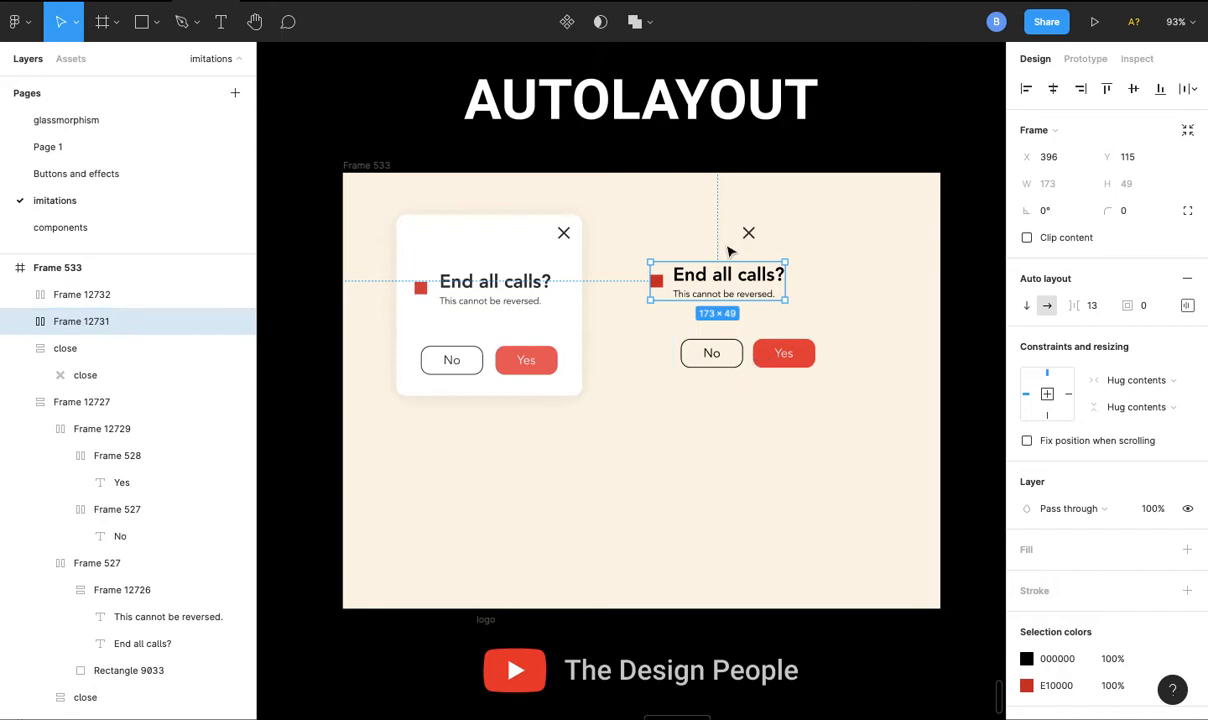
{"action": "left_click_drag", "start_coordinate": [615, 213], "coordinate": [847, 418]}
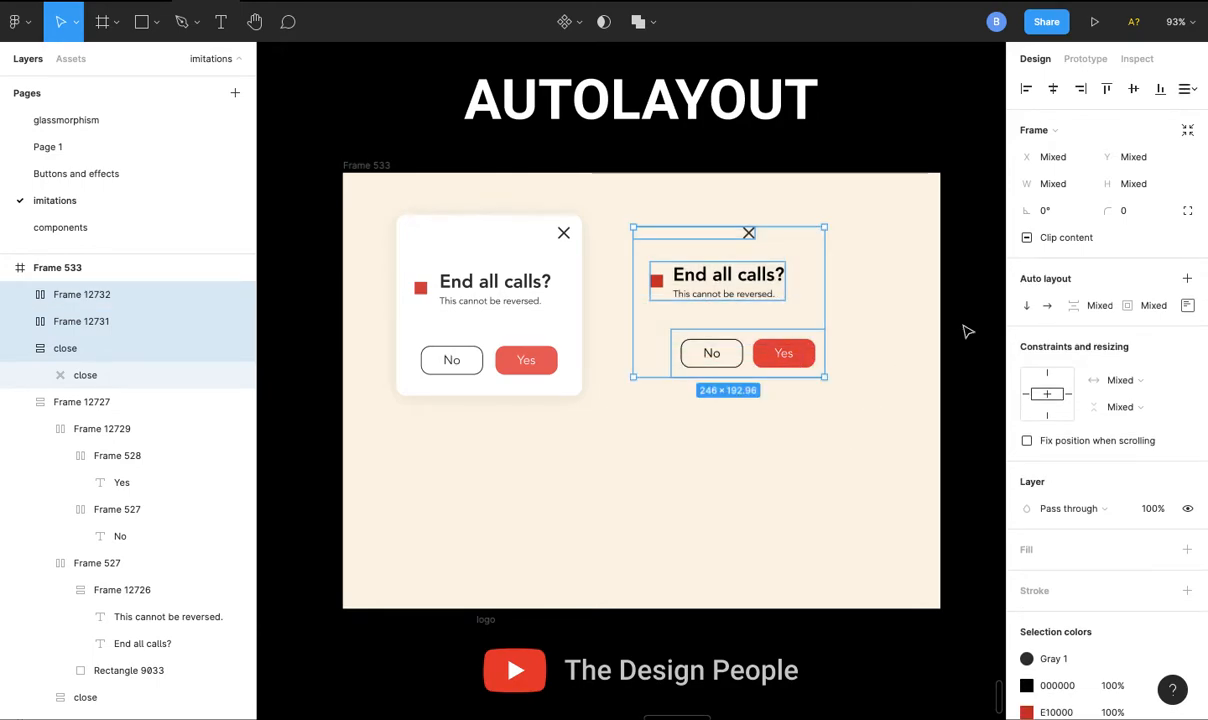
{"action": "left_click", "coordinate": [1185, 281]}
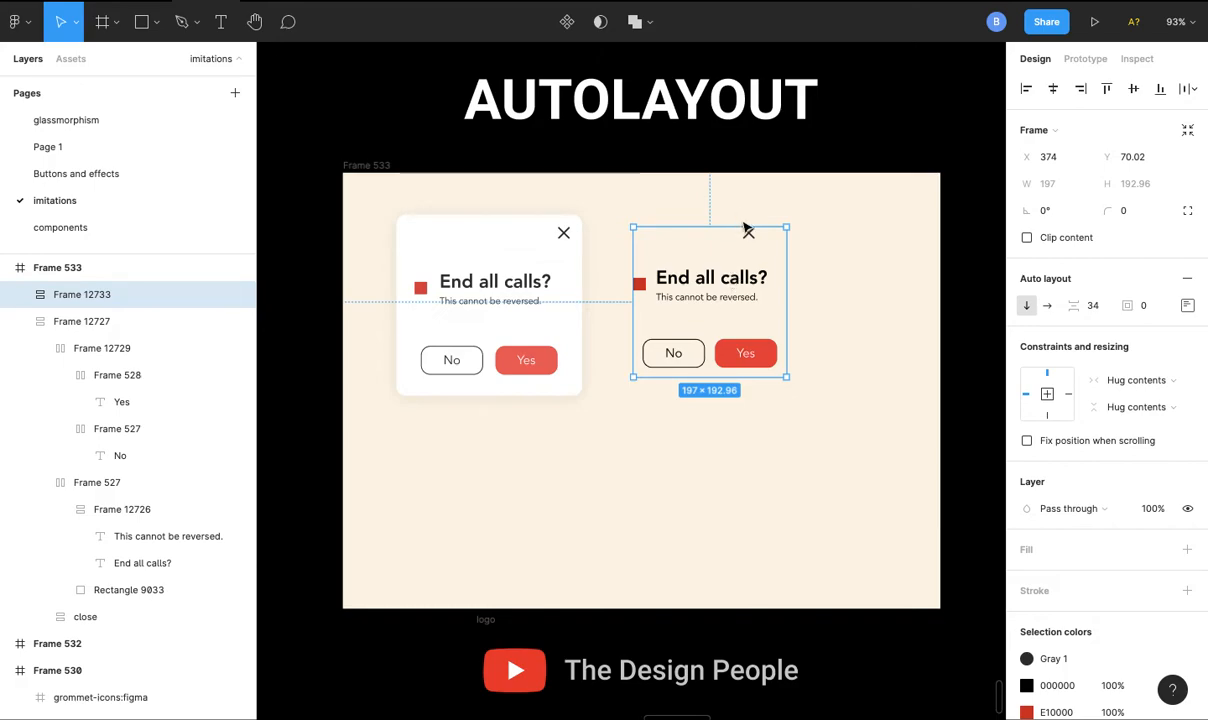
{"action": "left_click", "coordinate": [1152, 306]}
{"action": "type", "text": "16"}
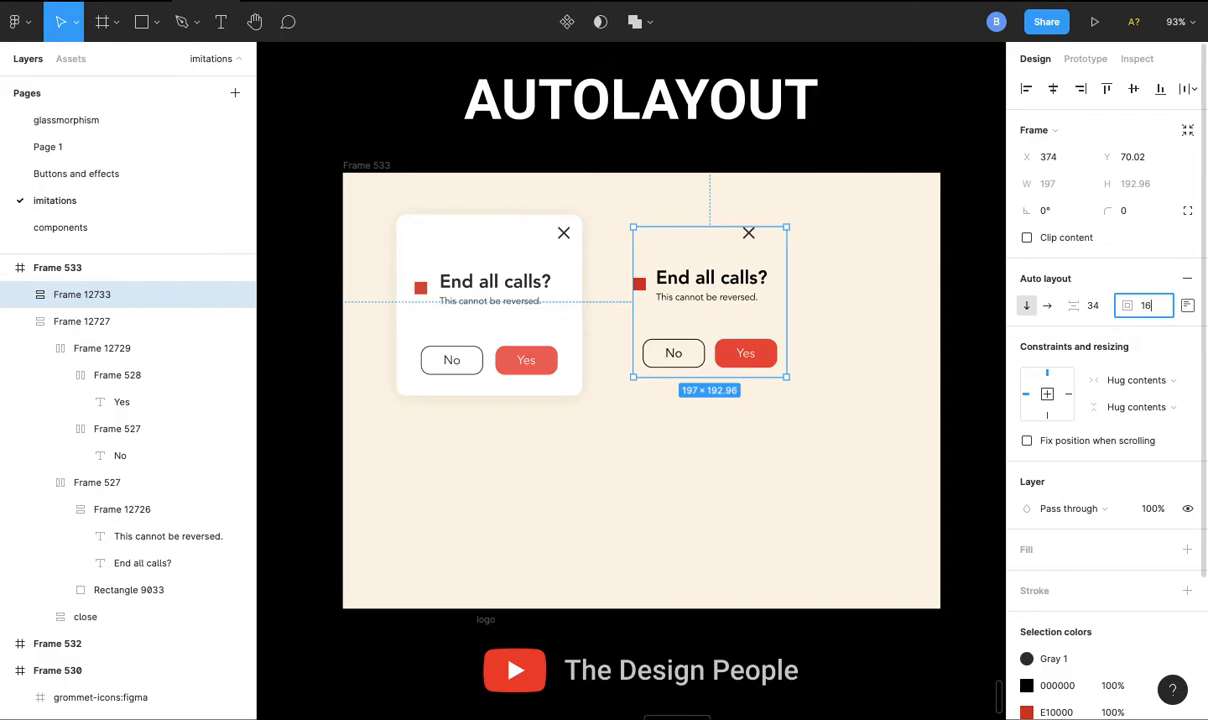
{"action": "key", "text": "Return"}
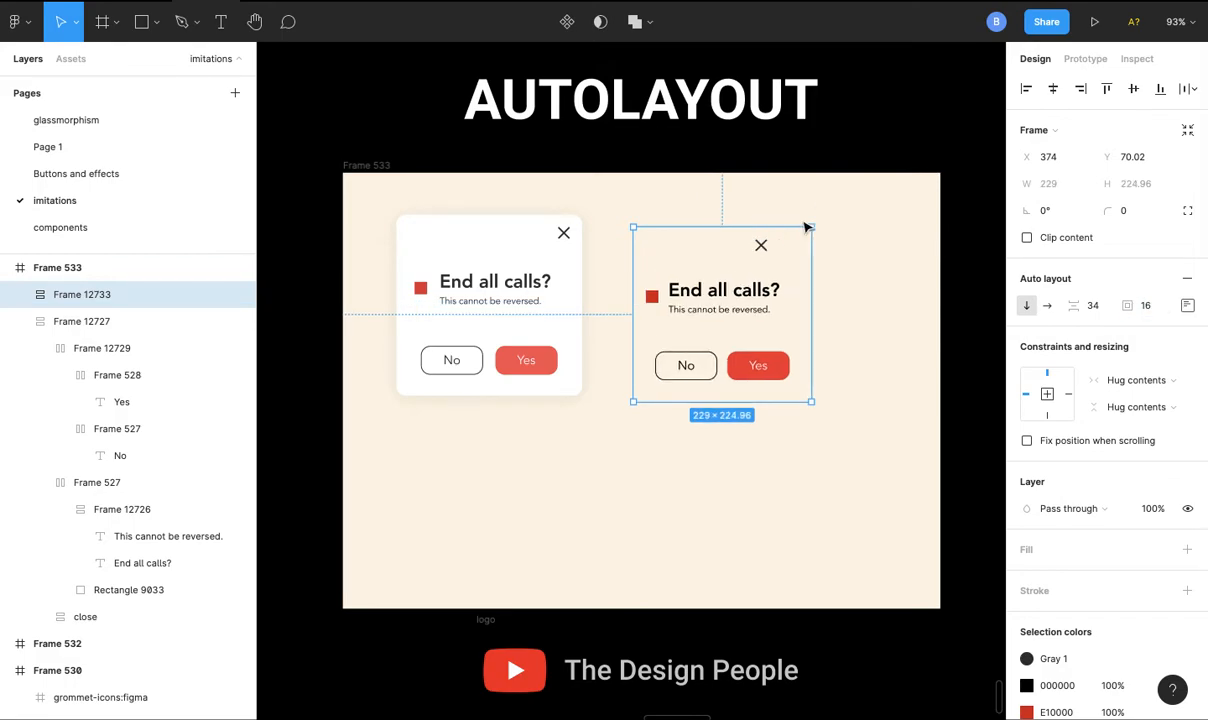
- Move the new card frame to about X 358, Y 59 and give it a white FFFFFF fill
{"action": "left_click_drag", "start_coordinate": [723, 300], "coordinate": [711, 287]}
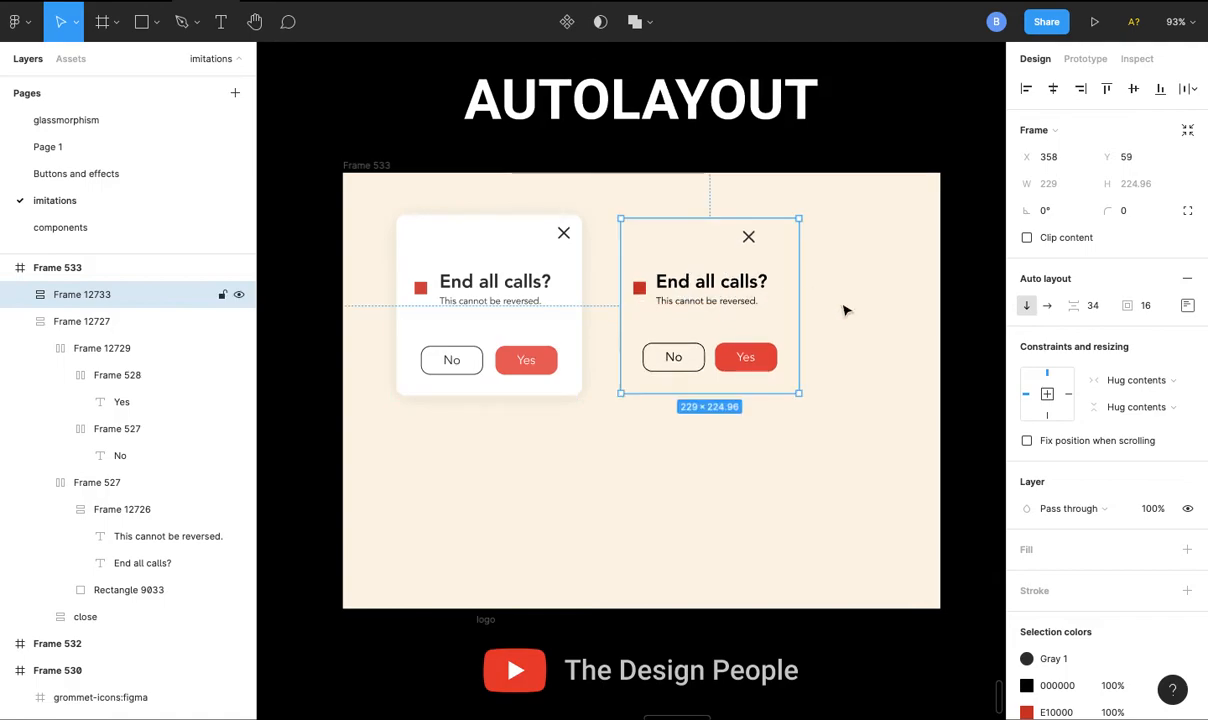
{"action": "left_click", "coordinate": [1187, 550]}
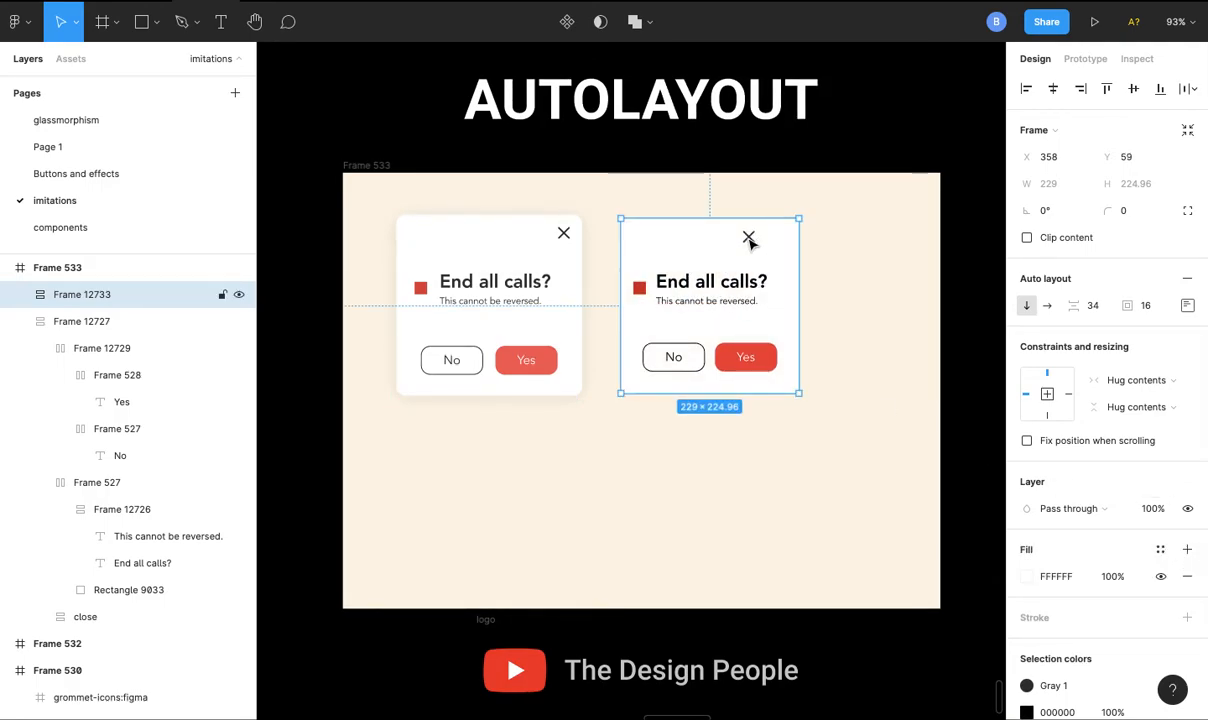
- Set the card's auto layout alignment to centre both horizontally and vertically
{"action": "left_click", "coordinate": [750, 238]}
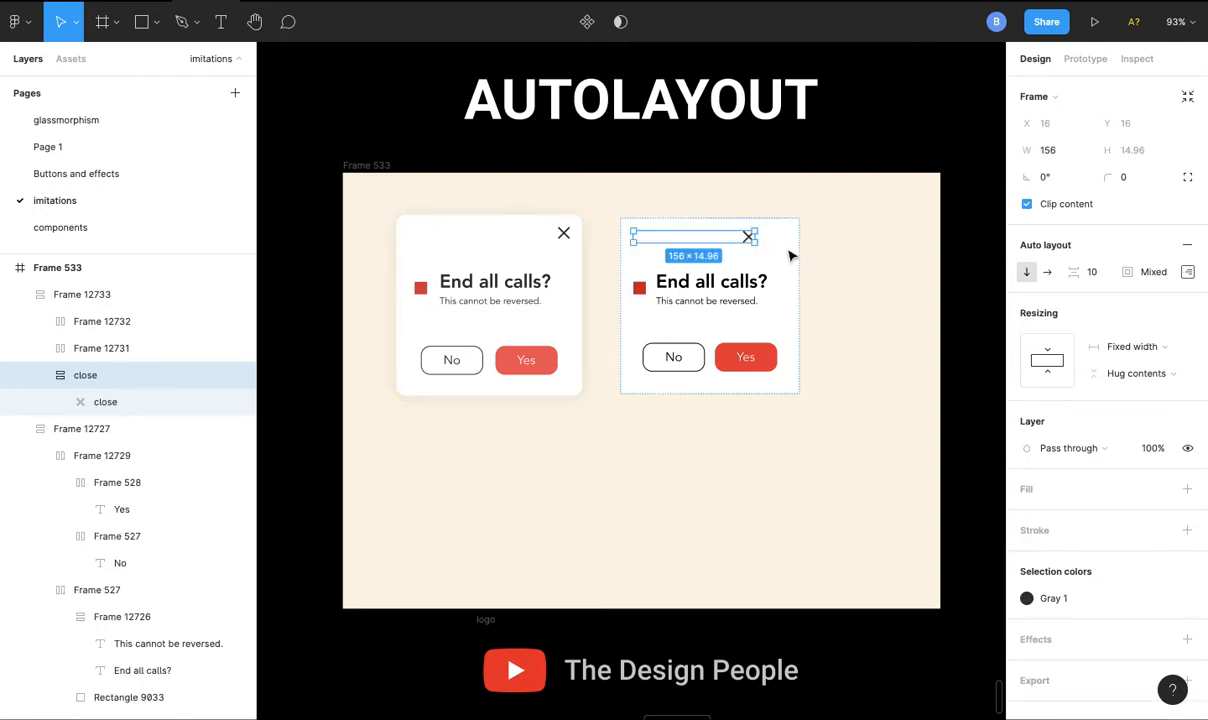
{"action": "left_click", "coordinate": [797, 256]}
{"action": "left_click", "coordinate": [1187, 306]}
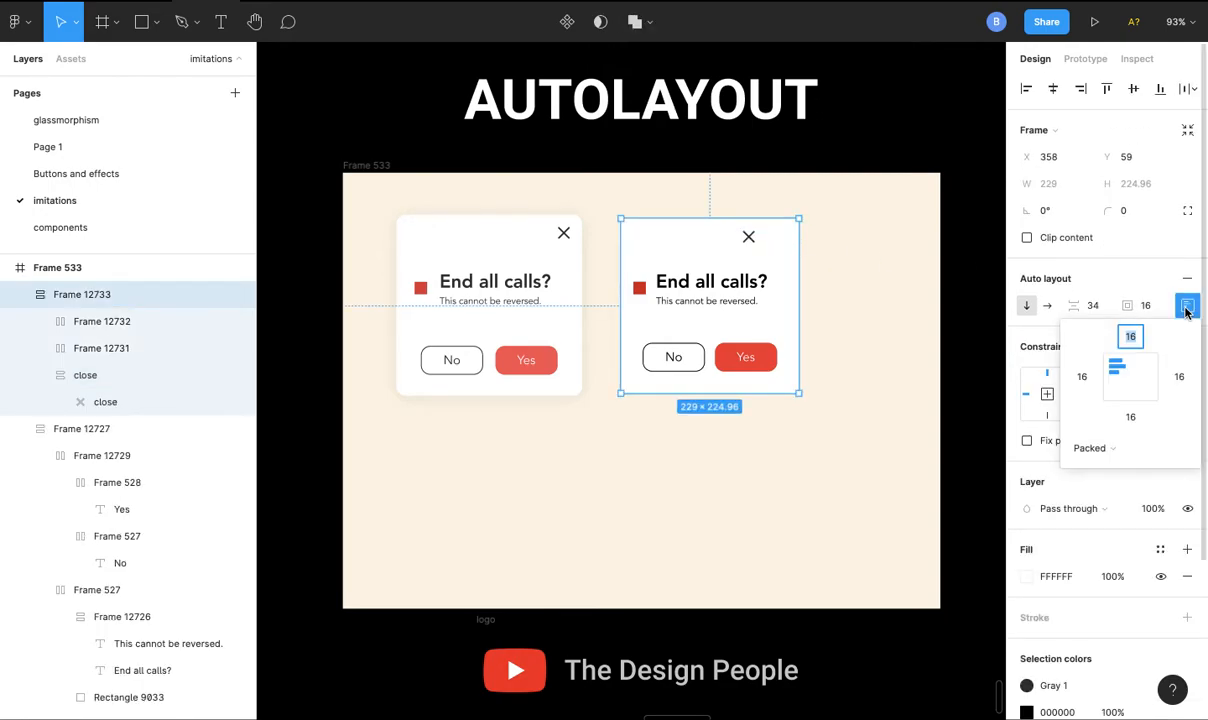
{"action": "left_click", "coordinate": [1134, 368]}
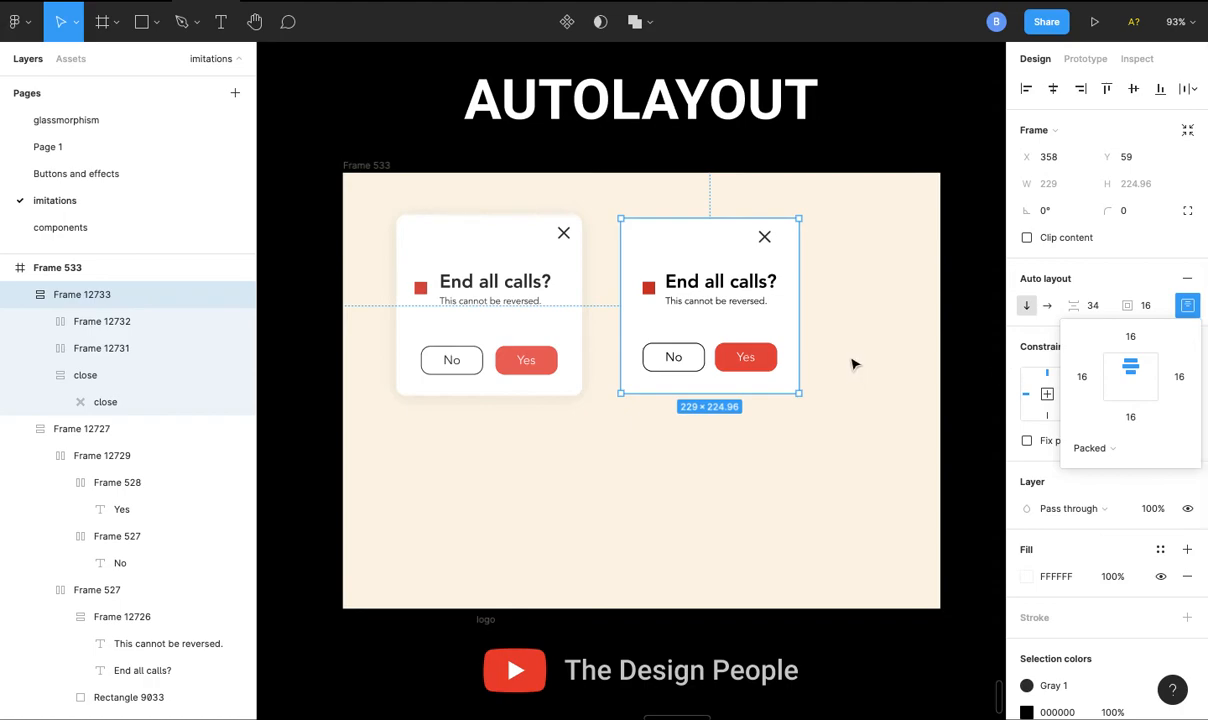
{"action": "left_click", "coordinate": [1144, 376]}
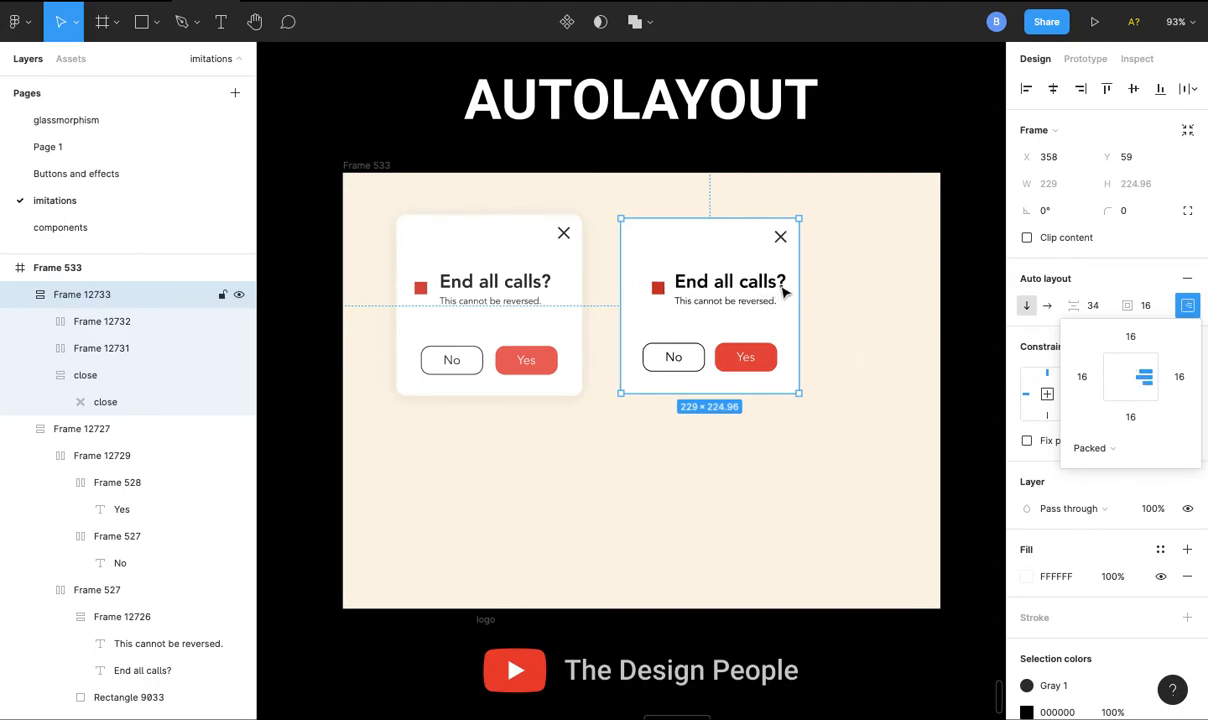
{"action": "left_click", "coordinate": [1129, 377]}
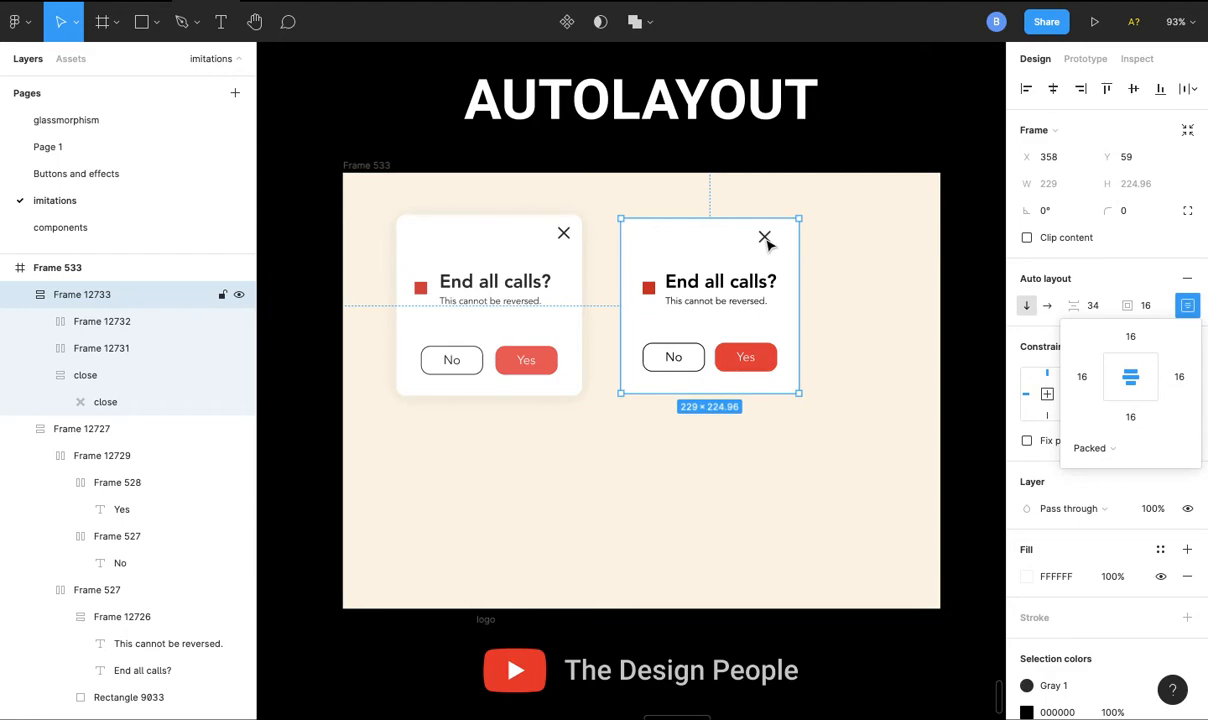
- Widen the close icon row inside the new card to about 193
{"action": "left_click", "coordinate": [766, 241]}
{"action": "left_click_drag", "start_coordinate": [648, 236], "coordinate": [617, 237]}
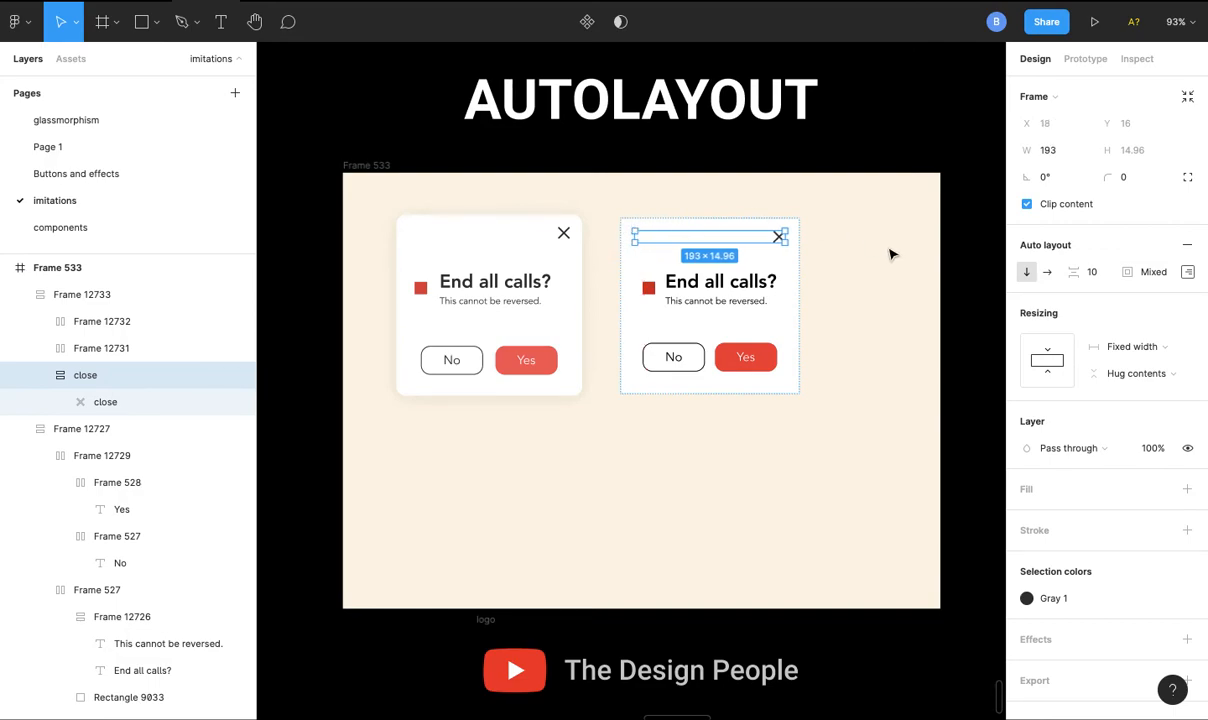
{"action": "left_click", "coordinate": [840, 258]}
- Set the new card's corner radius to 12
{"action": "left_click", "coordinate": [750, 272]}
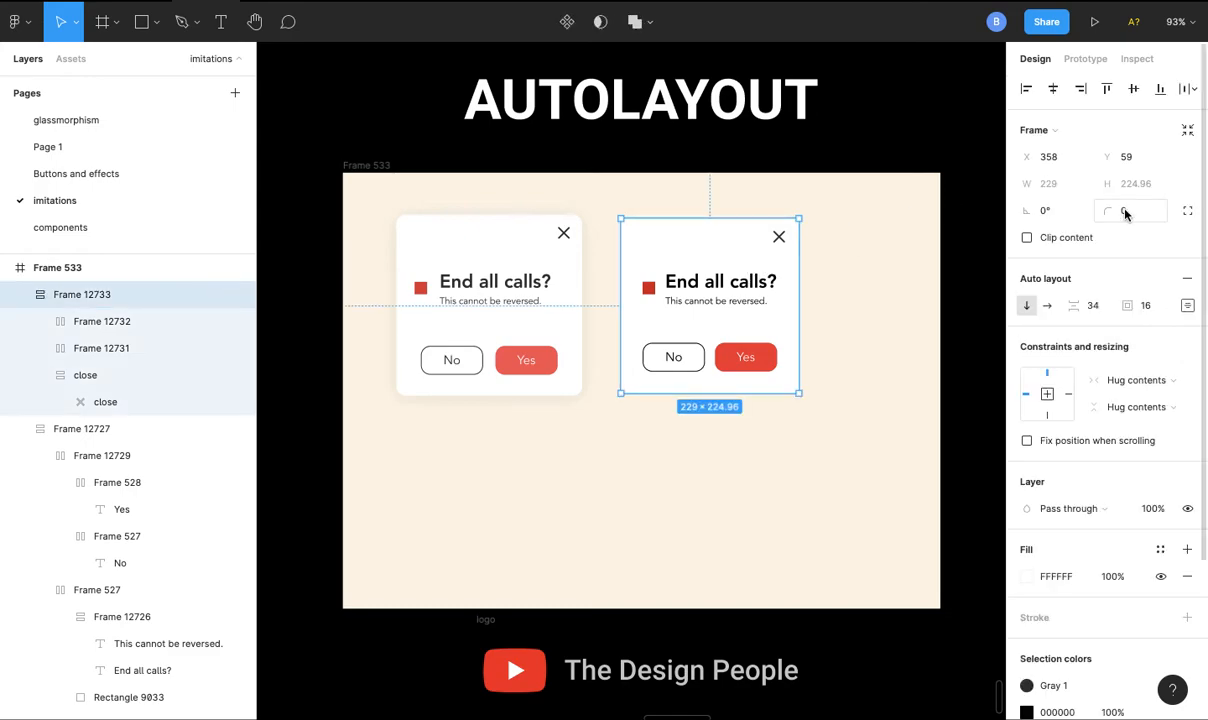
{"action": "left_click", "coordinate": [1145, 208]}
{"action": "type", "text": "12"}
{"action": "key", "text": "Return"}
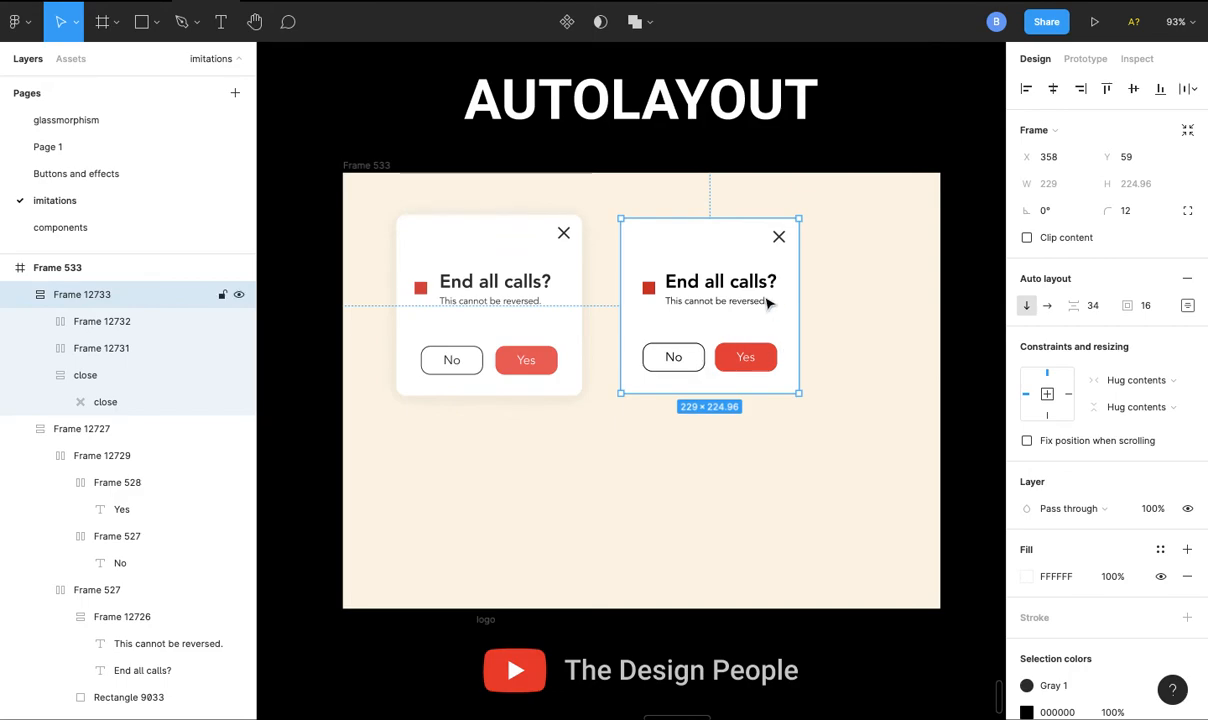
{"action": "left_click", "coordinate": [1152, 510]}
{"action": "type", "text": "80"}
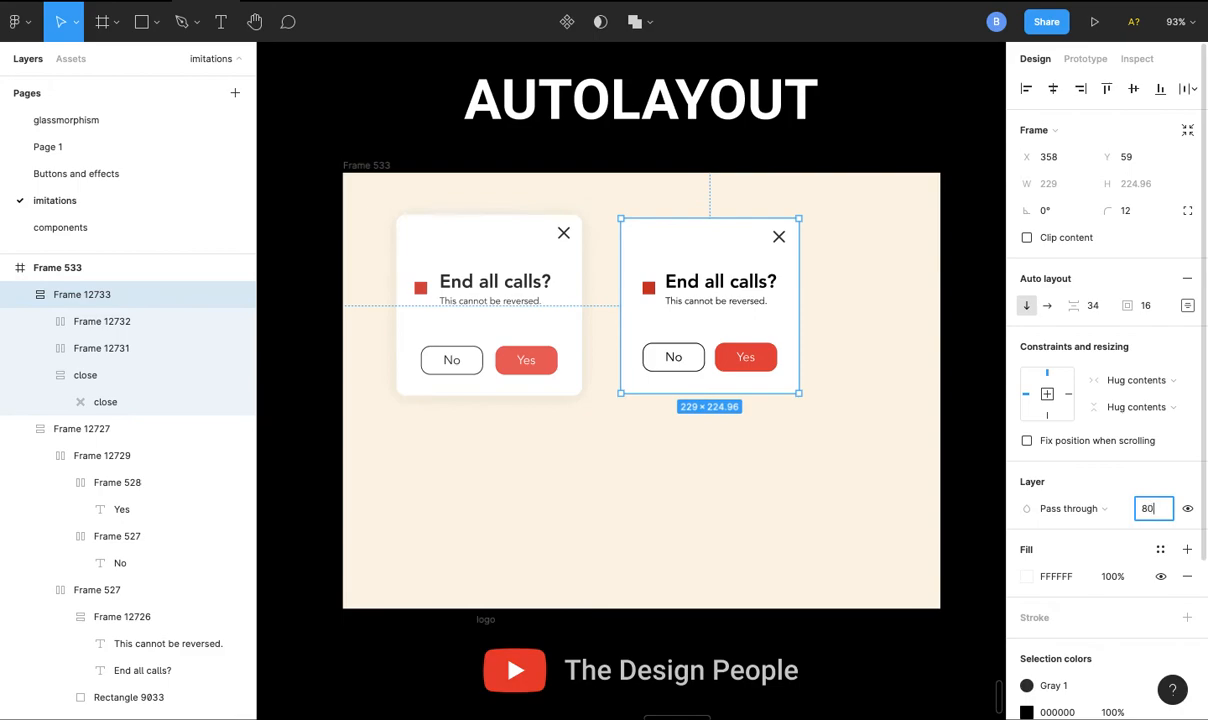
{"action": "key", "text": "Return"}
{"action": "key", "text": "ctrl+z"}
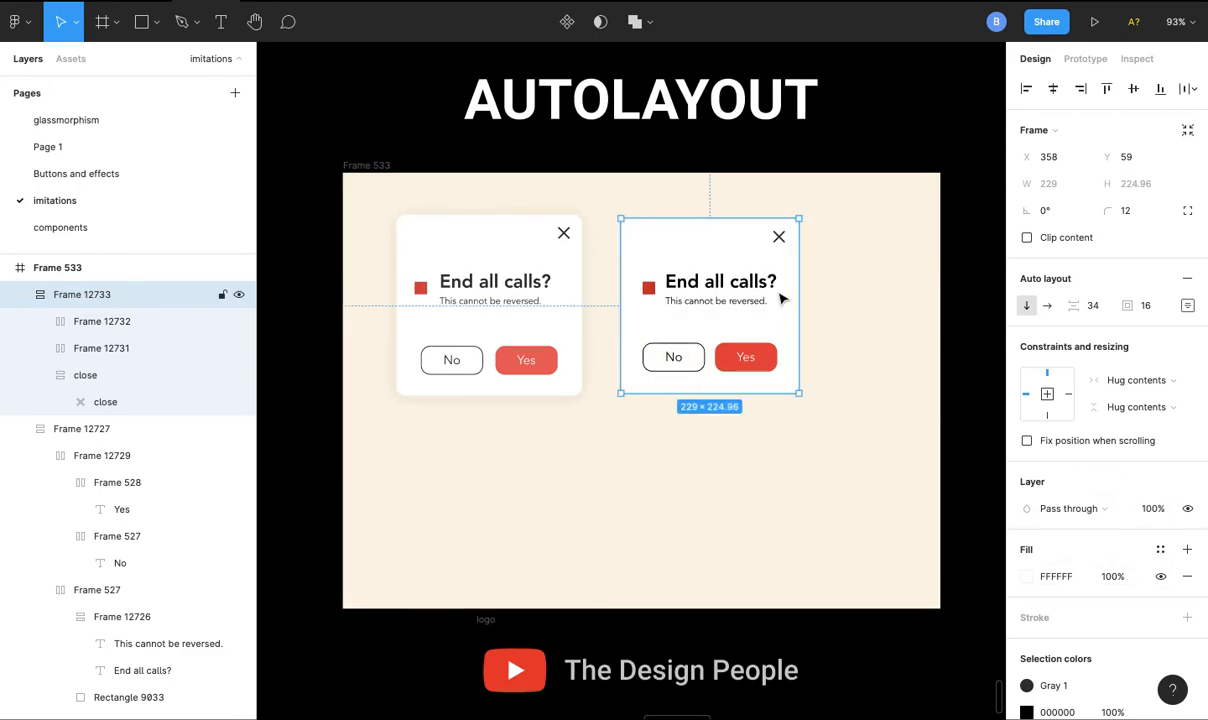
- Set the layer opacity of the new card's heading frame to 80%
{"action": "double_click", "coordinate": [755, 286]}
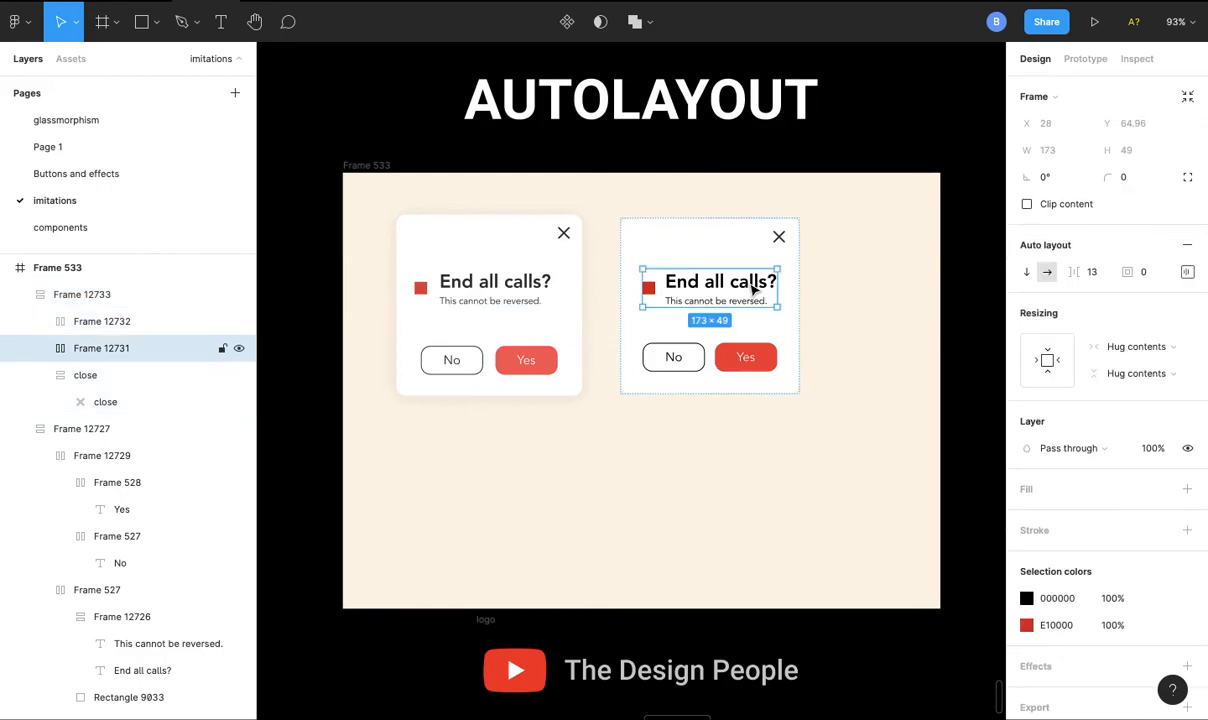
{"action": "left_click", "coordinate": [1145, 450]}
{"action": "type", "text": "80"}
{"action": "key", "text": "Return"}
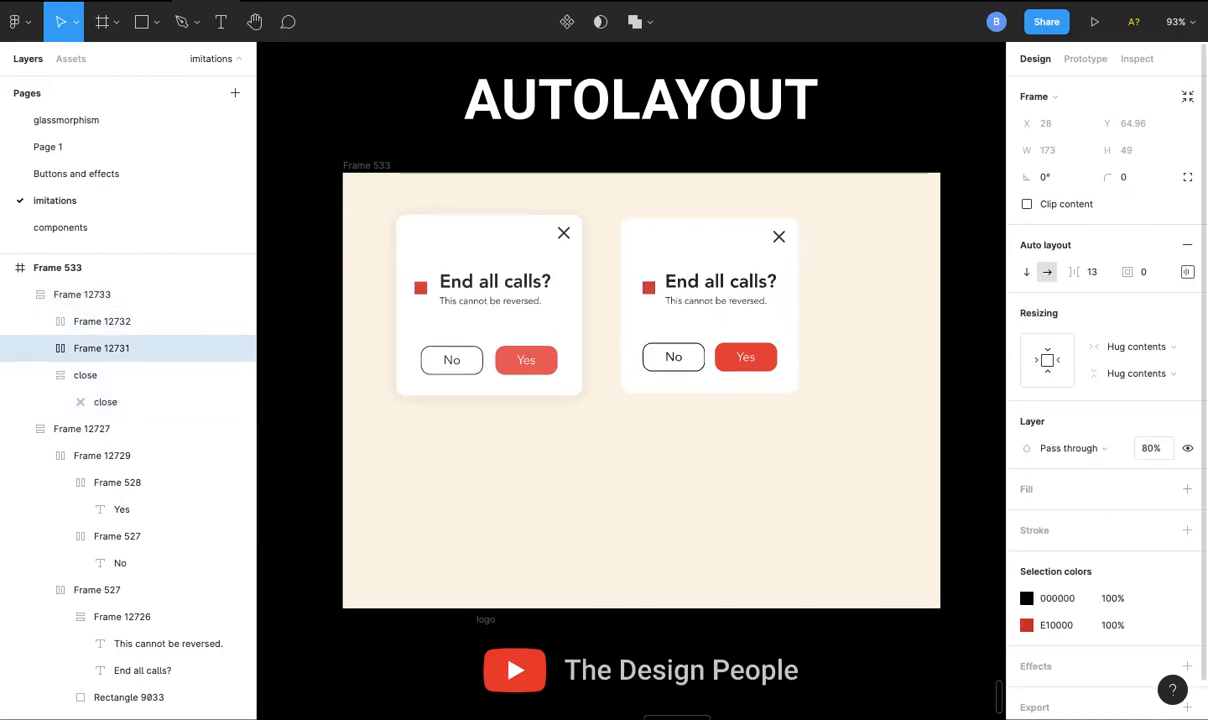
- Set the layer opacity of the new card's No and Yes button frame to 80%
{"action": "left_click", "coordinate": [664, 352]}
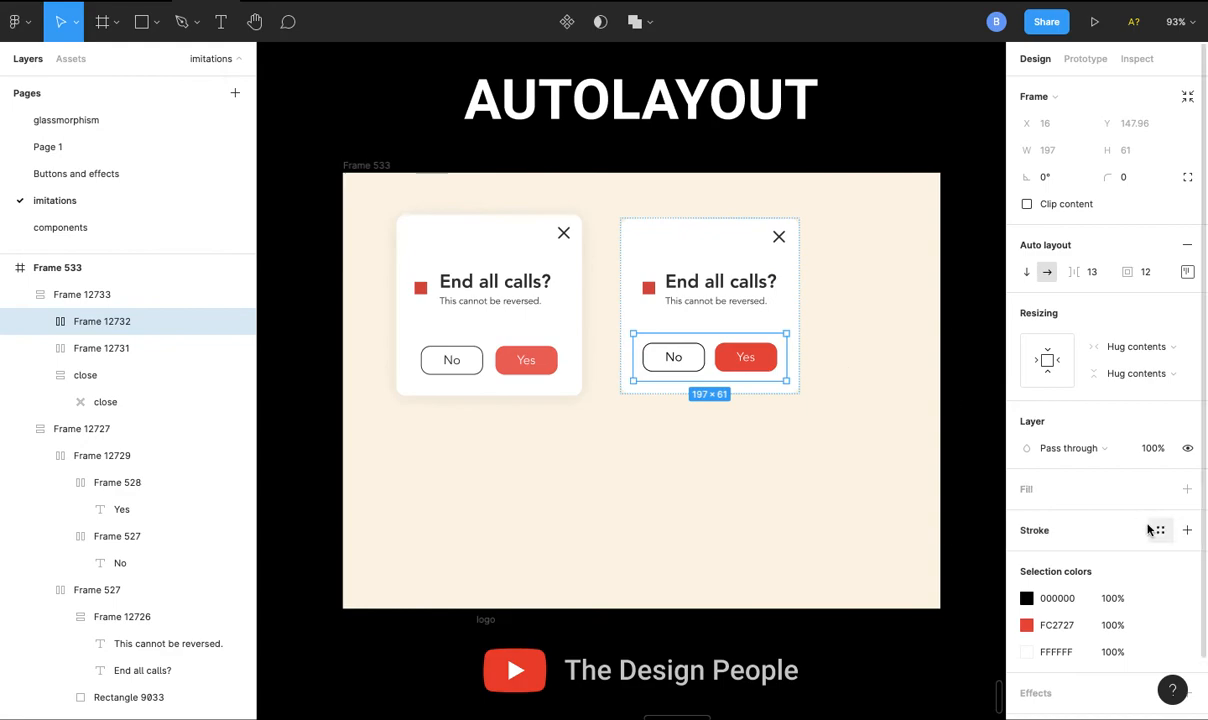
{"action": "left_click", "coordinate": [1160, 452]}
{"action": "type", "text": "80"}
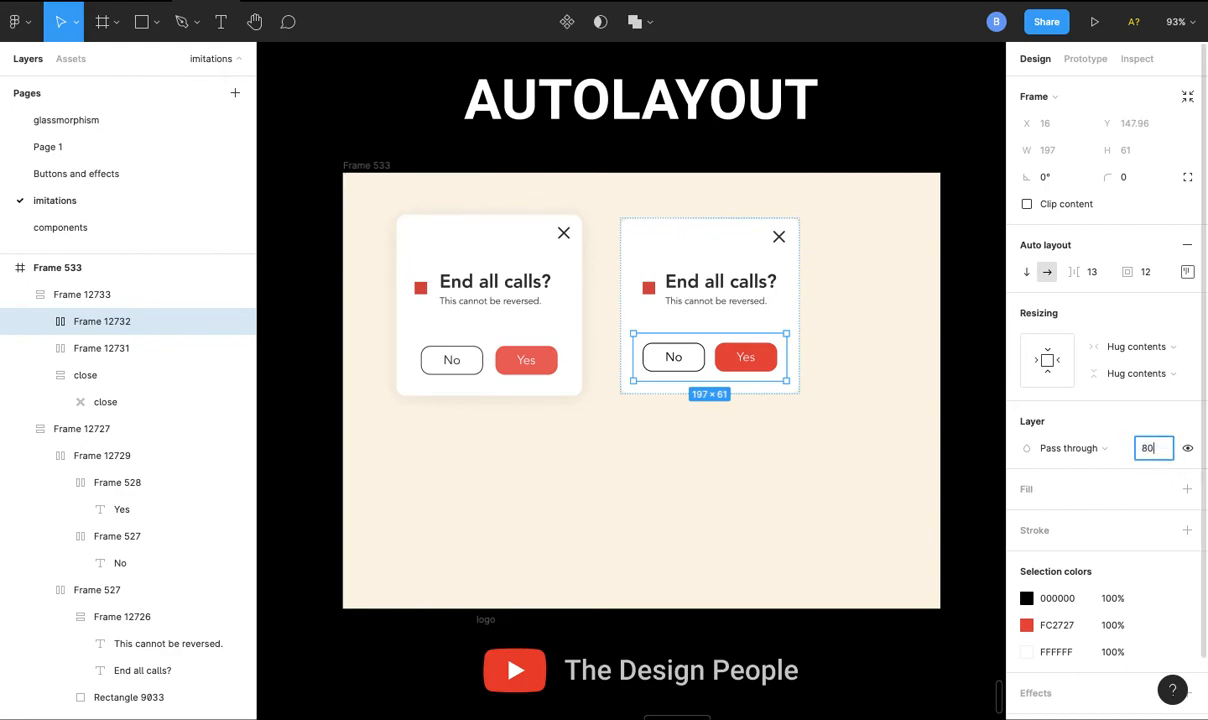
{"action": "key", "text": "Return"}
{"action": "left_click", "coordinate": [944, 318]}
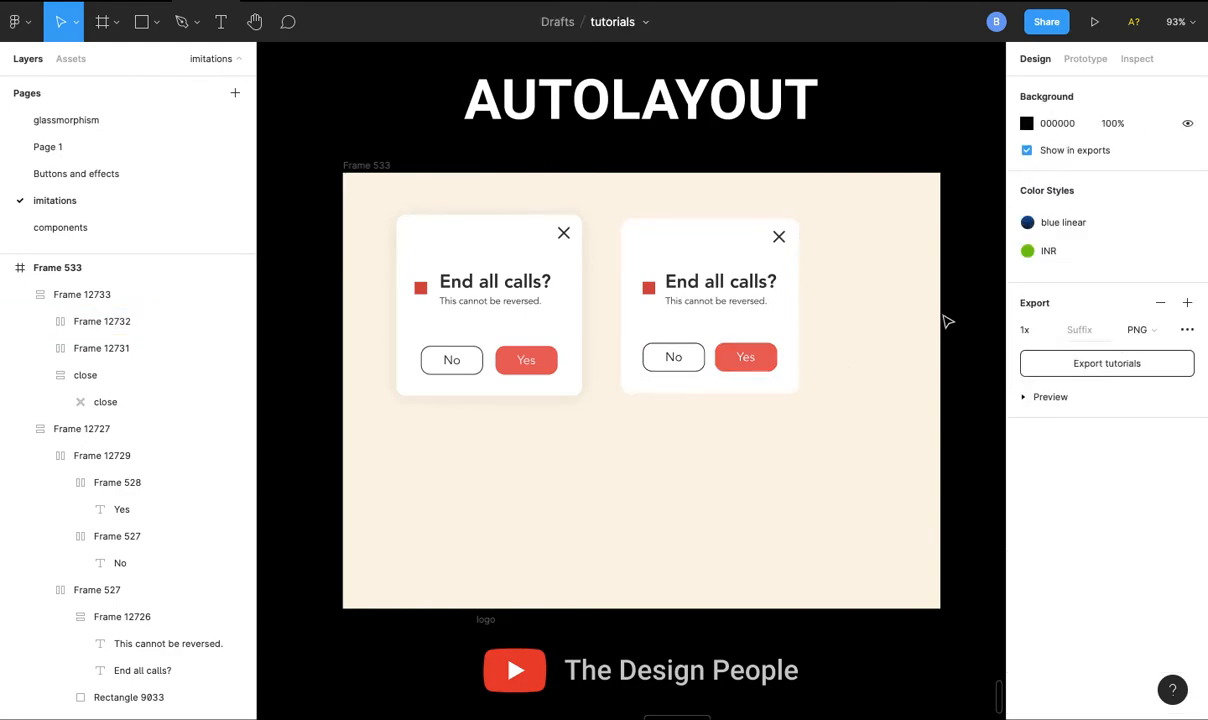
- Add a drop shadow with a blur of 25 to the new card frame
{"action": "scroll", "coordinate": [707, 317], "scroll_direction": "up", "scroll_amount": 5}
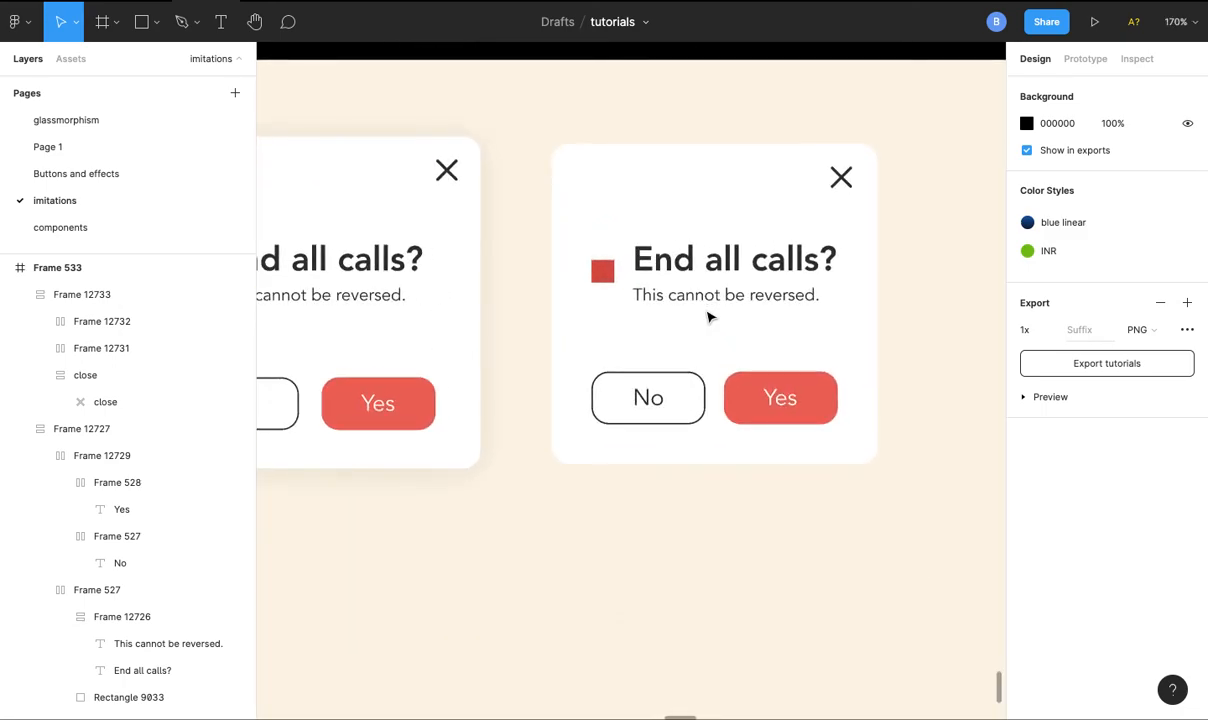
{"action": "scroll", "coordinate": [707, 317], "scroll_direction": "up", "scroll_amount": 3}
{"action": "scroll", "coordinate": [707, 317], "scroll_direction": "down", "scroll_amount": 5}
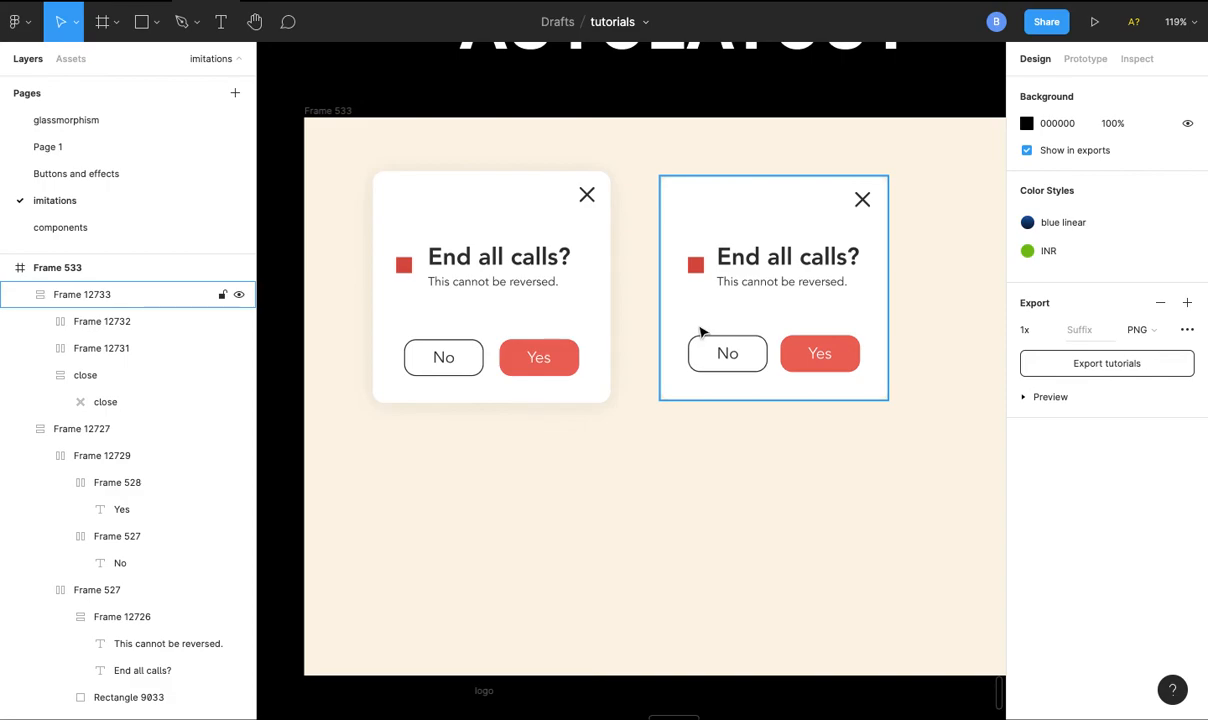
{"action": "scroll", "coordinate": [612, 477], "scroll_direction": "right", "scroll_amount": 2}
{"action": "scroll", "coordinate": [612, 477], "scroll_direction": "up", "scroll_amount": 1}
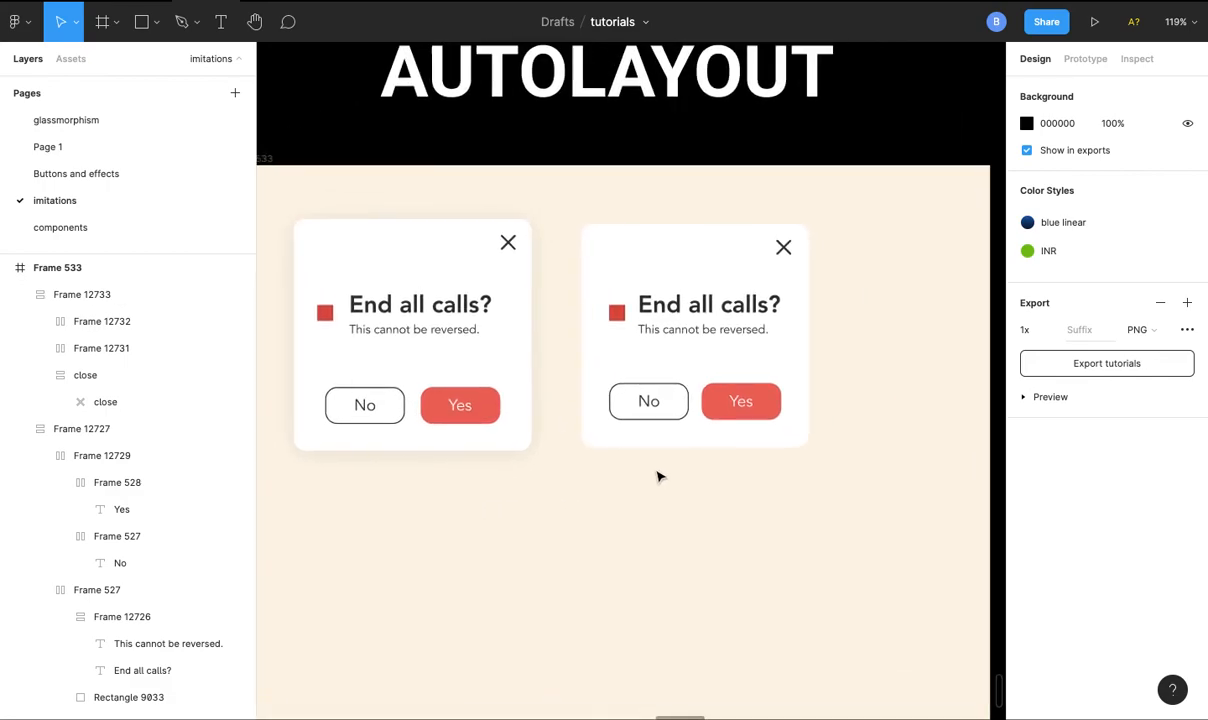
{"action": "left_click", "coordinate": [719, 260]}
{"action": "scroll", "coordinate": [1068, 630], "scroll_direction": "down", "scroll_amount": 1}
{"action": "scroll", "coordinate": [1068, 630], "scroll_direction": "down", "scroll_amount": 3}
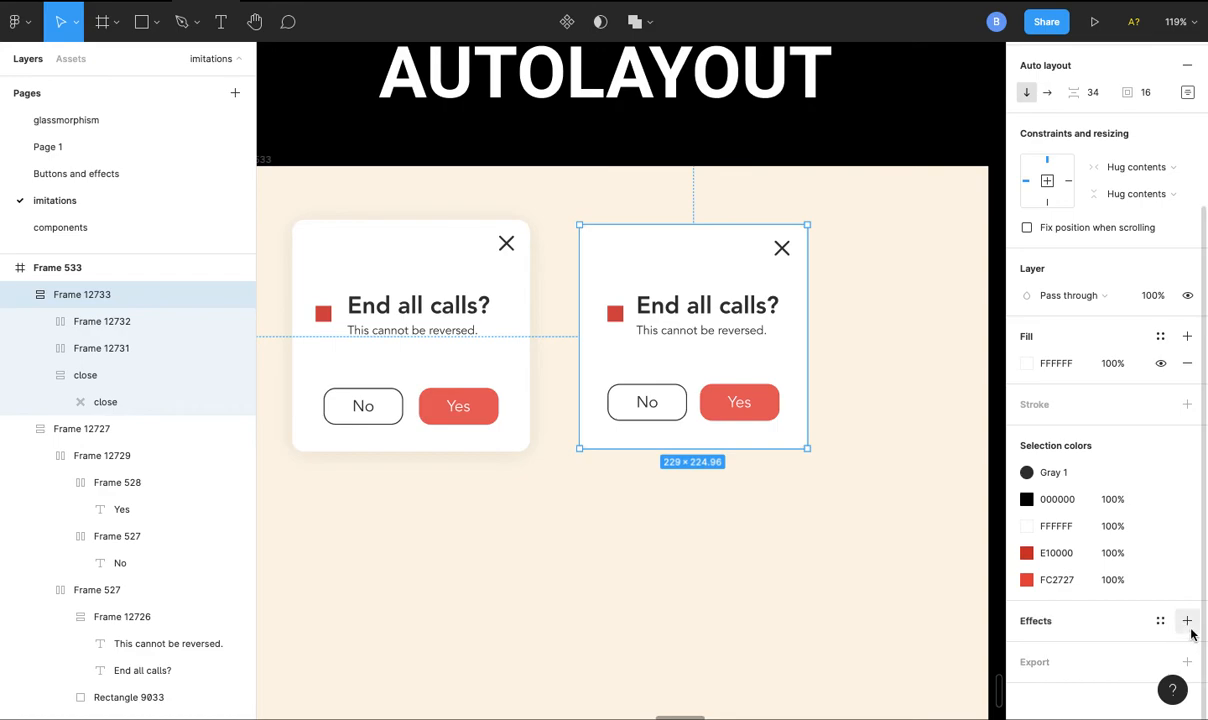
{"action": "left_click", "coordinate": [1187, 621]}
{"action": "left_click", "coordinate": [1027, 648]}
{"action": "left_click", "coordinate": [946, 641]}
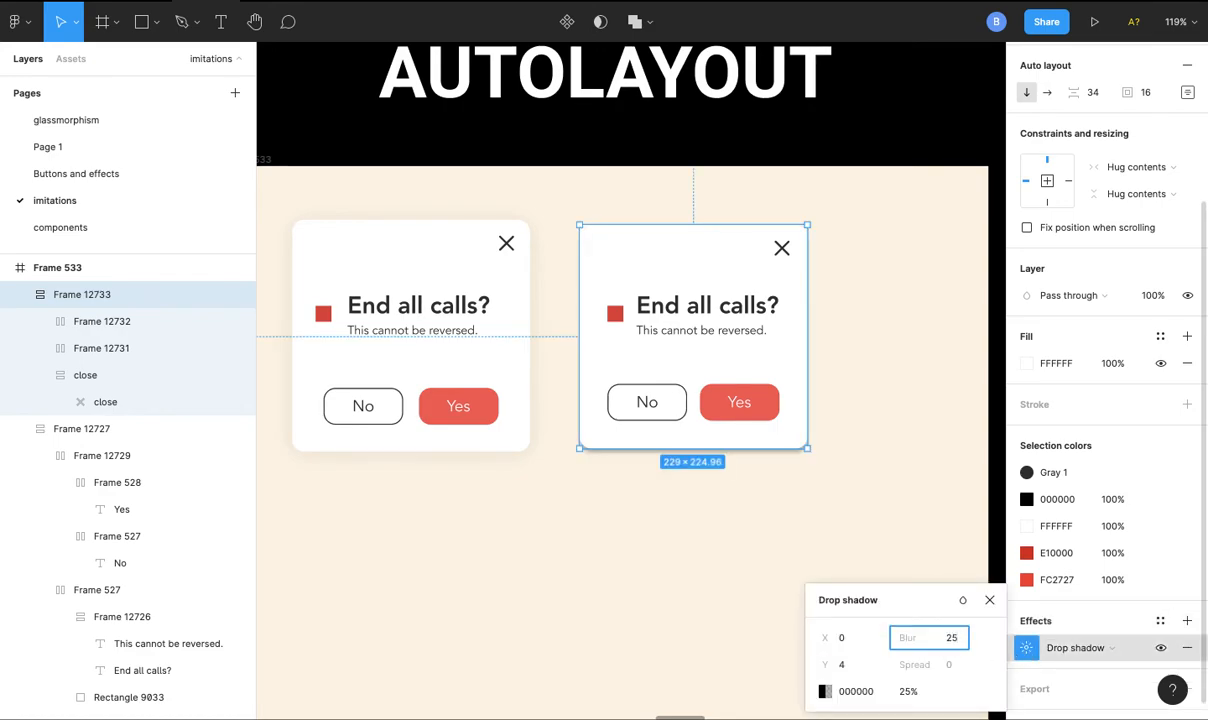
{"action": "type", "text": "25"}
{"action": "key", "text": "Return"}
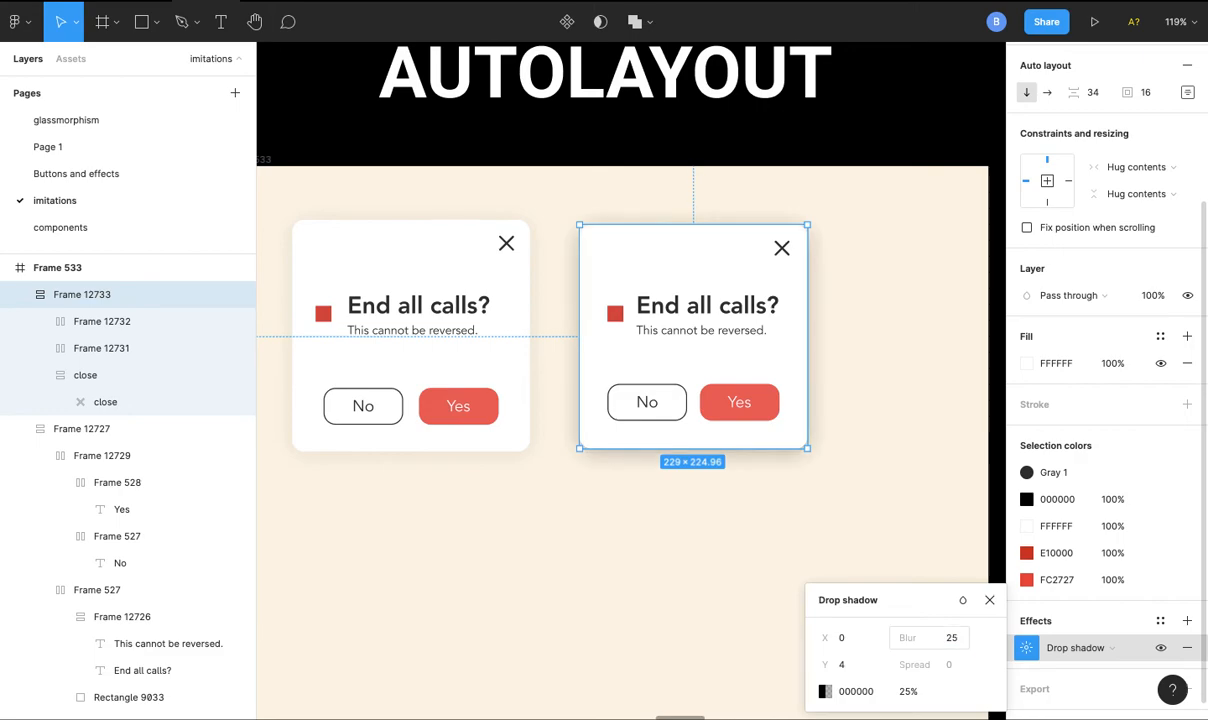
- Set the new card's drop shadow color to 757575 with 15% opacity
{"action": "left_click", "coordinate": [824, 691]}
{"action": "left_click", "coordinate": [850, 691]}
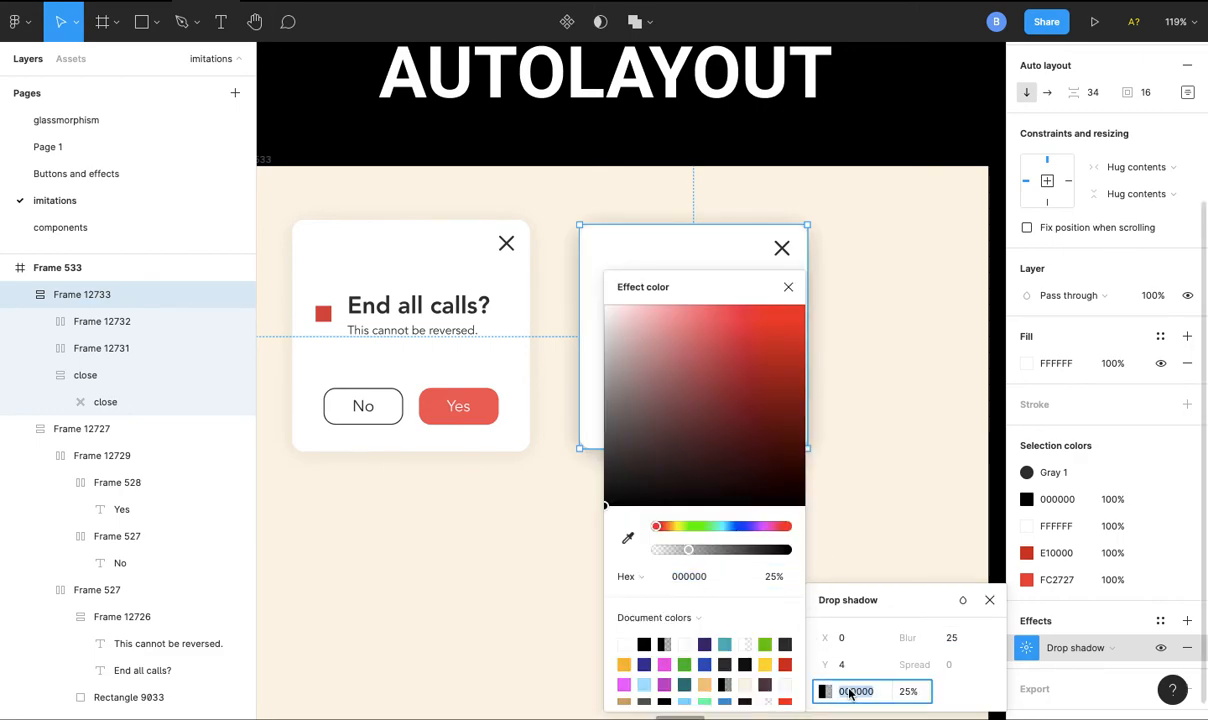
{"action": "type", "text": "757575"}
{"action": "key", "text": "Return"}
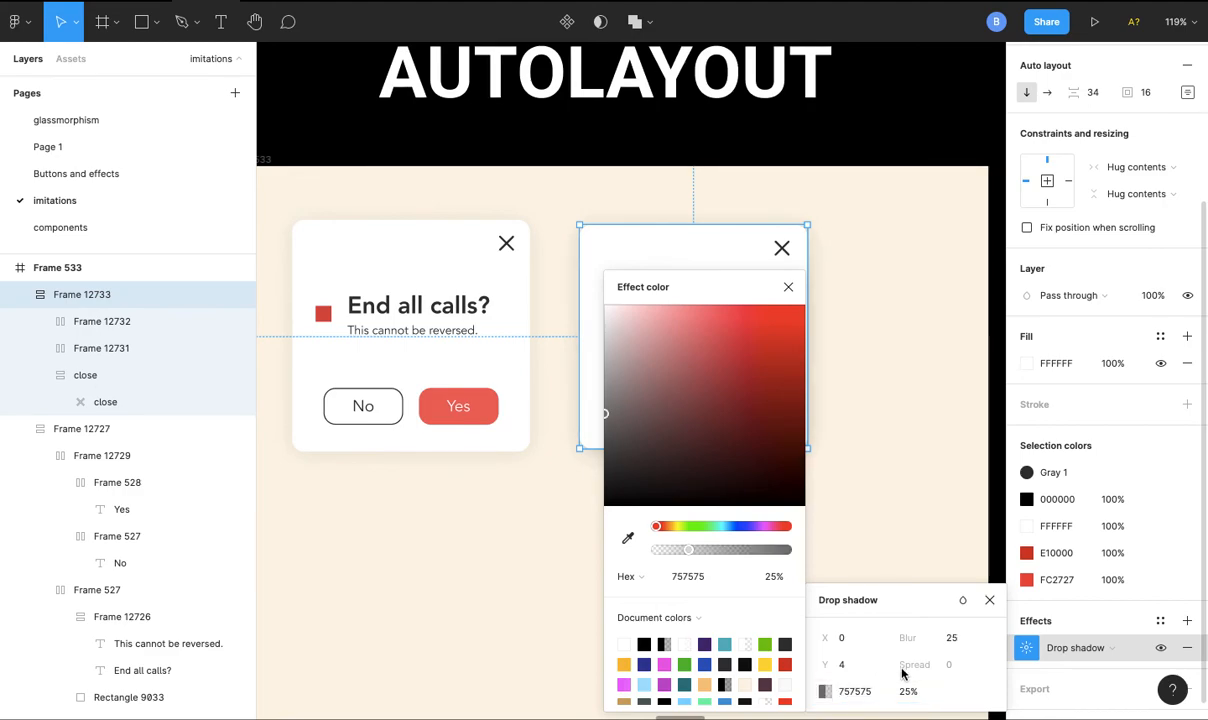
{"action": "left_click", "coordinate": [917, 696]}
{"action": "type", "text": "15"}
{"action": "key", "text": "Return"}
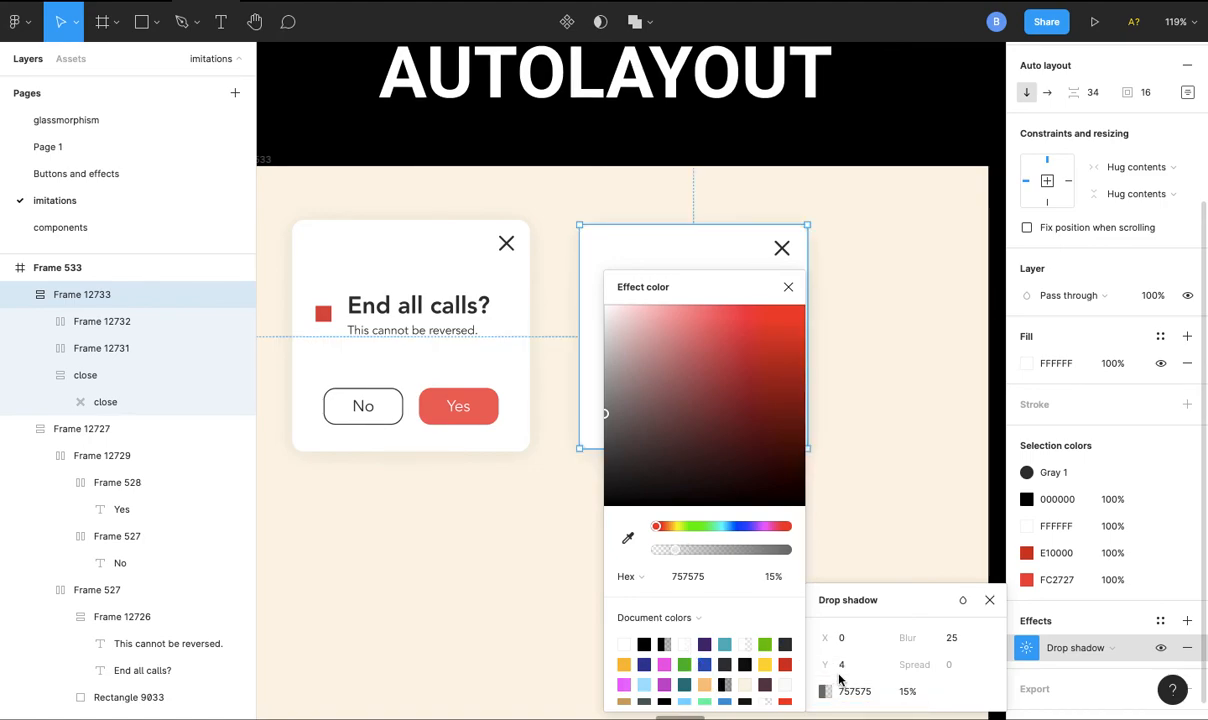
- Set the new card's drop shadow Y offset to 2, close the shadow settings and deselect the card
{"action": "left_click", "coordinate": [848, 670]}
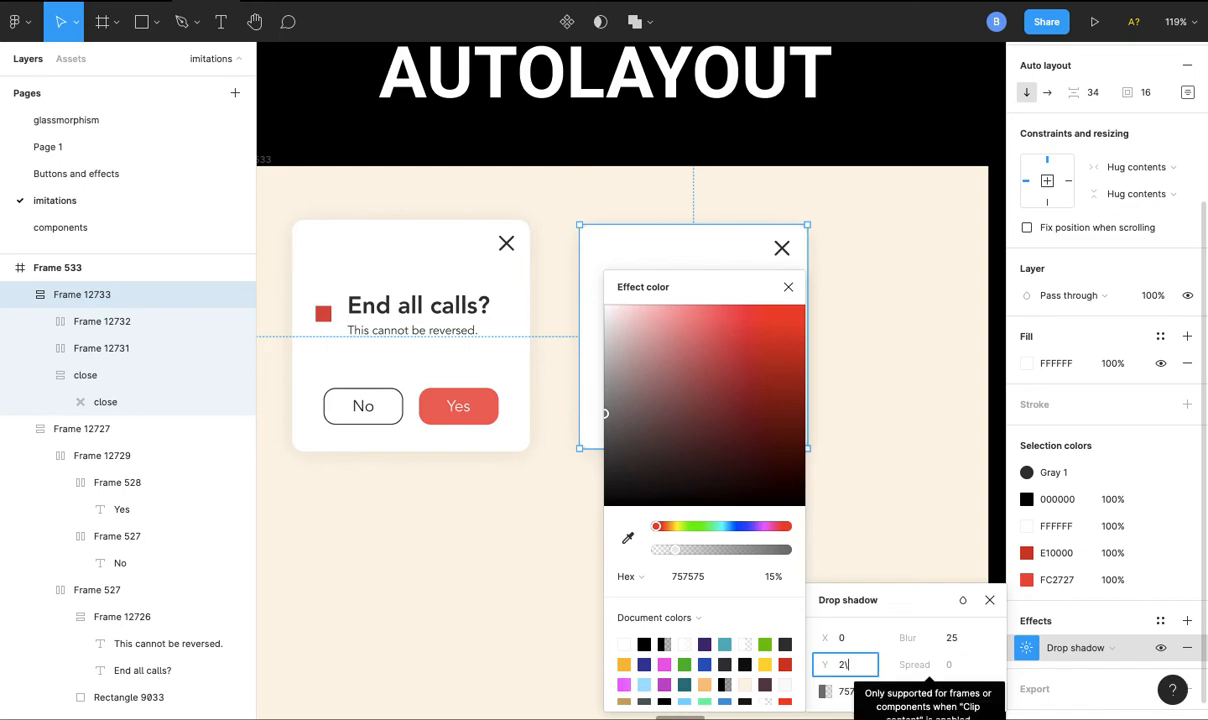
{"action": "key", "text": "Return"}
{"action": "left_click", "coordinate": [990, 600]}
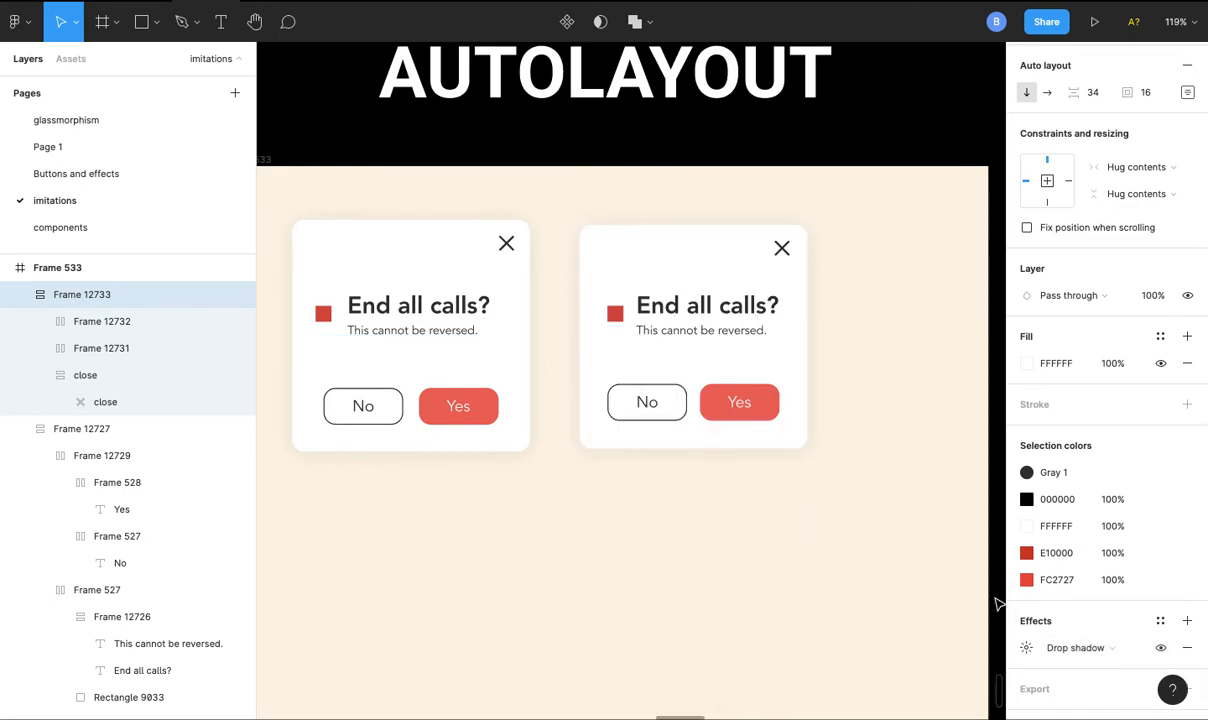
{"action": "left_click", "coordinate": [883, 393]}
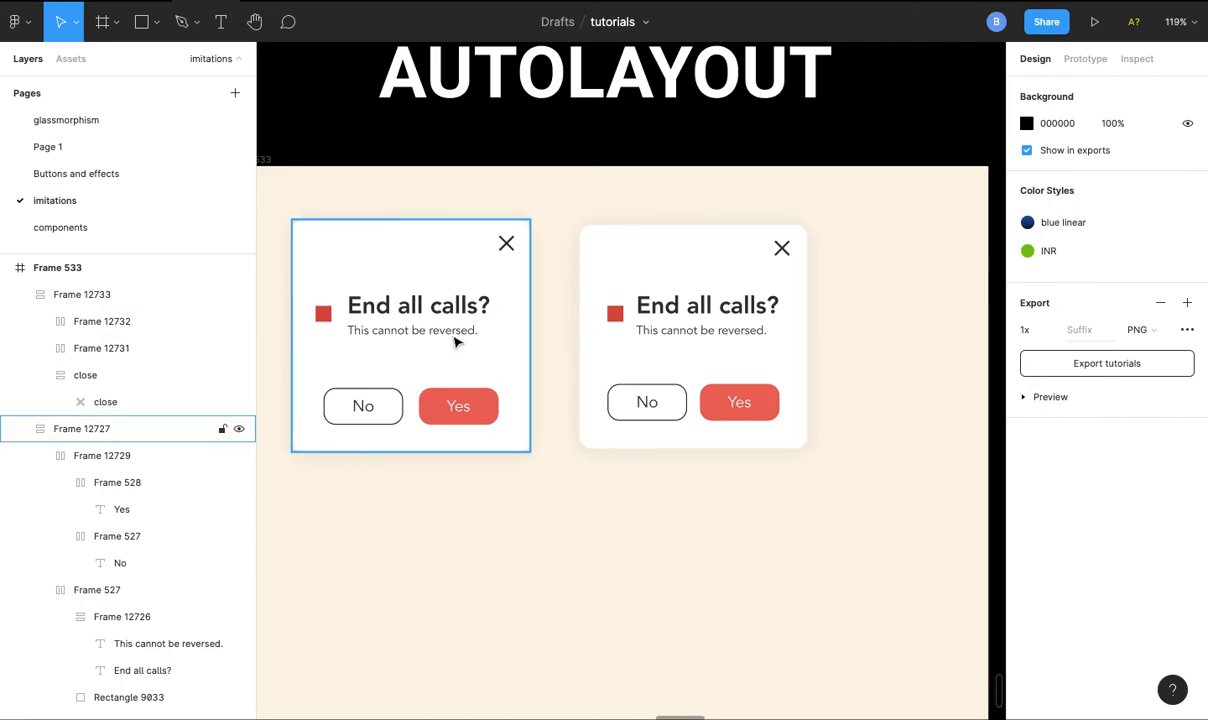
{"action": "scroll", "coordinate": [651, 394], "scroll_direction": "down", "scroll_amount": 3}
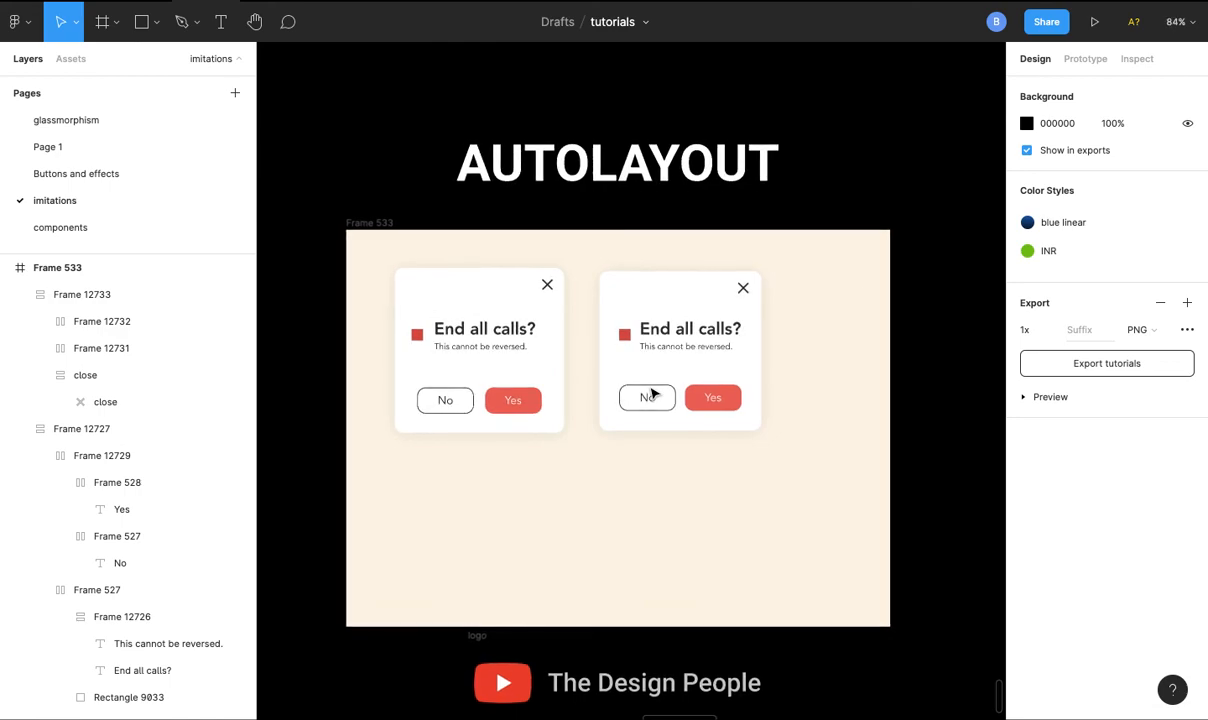
{"action": "scroll", "coordinate": [651, 394], "scroll_direction": "down", "scroll_amount": 3}
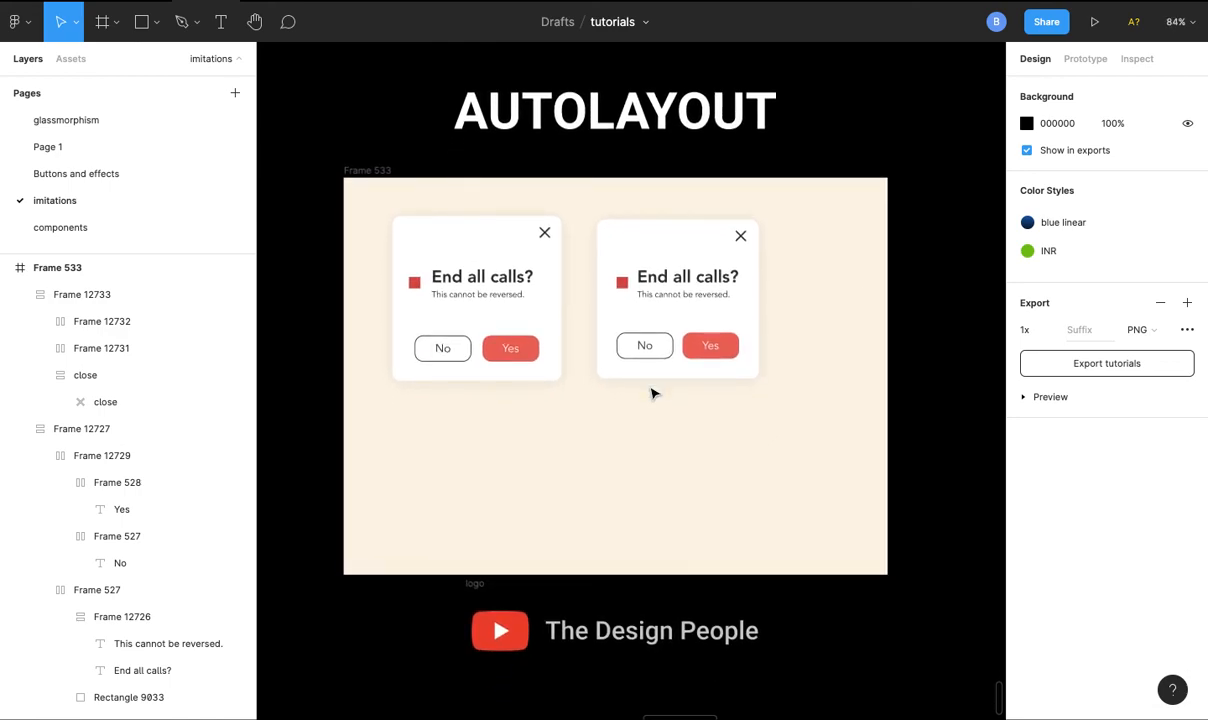